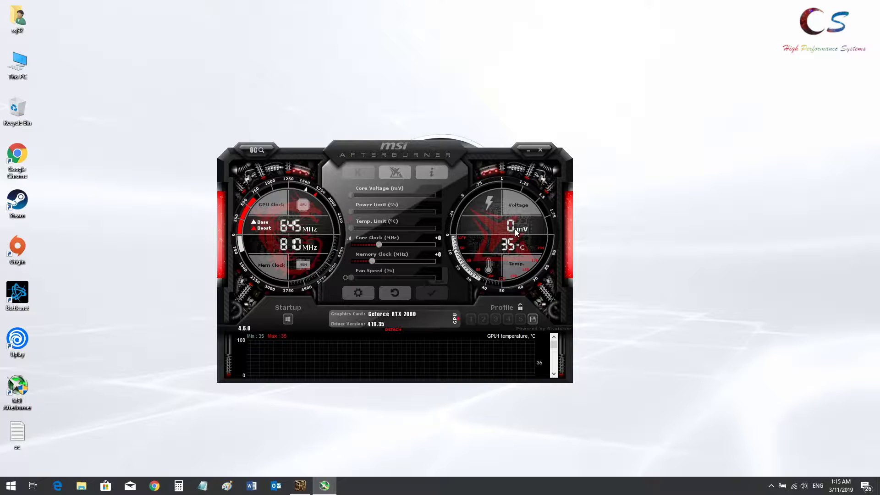
Step: Enable Force constant voltage and third party voltage control unlocking, then restart Afterburner
{"action": "left_click", "coordinate": [357, 293]}
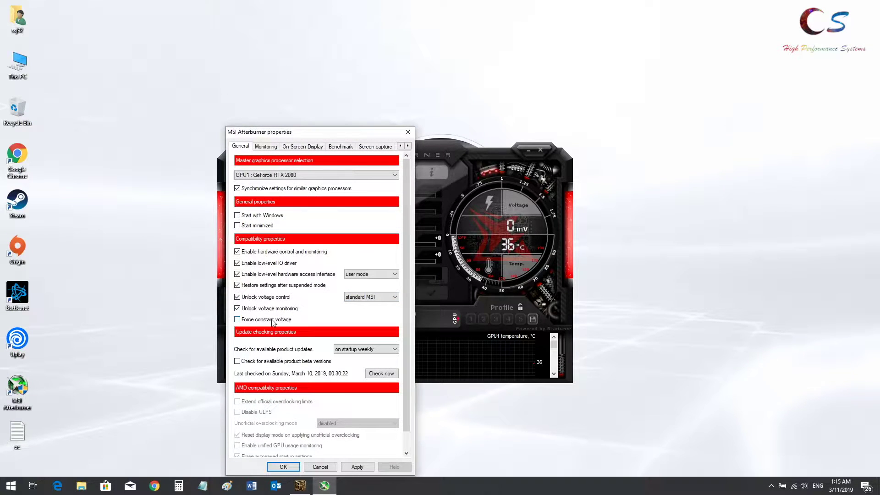
{"action": "left_click", "coordinate": [372, 297]}
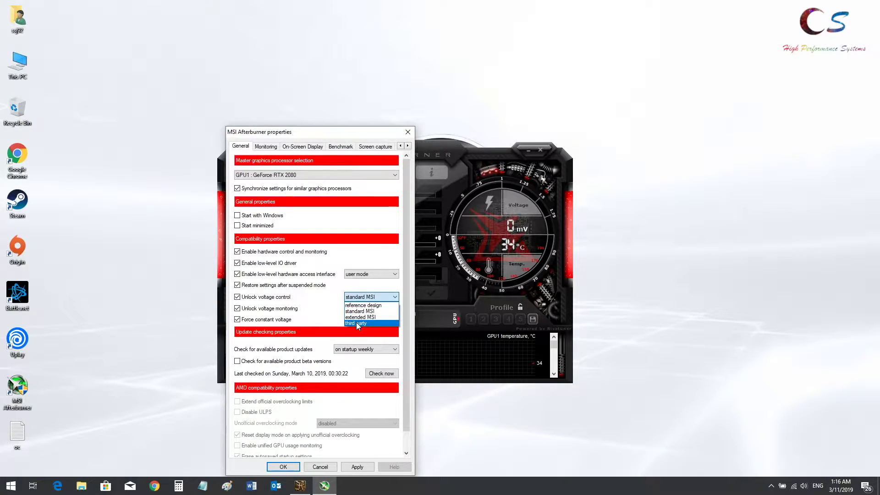
{"action": "left_click", "coordinate": [365, 317]}
{"action": "left_click", "coordinate": [283, 467]}
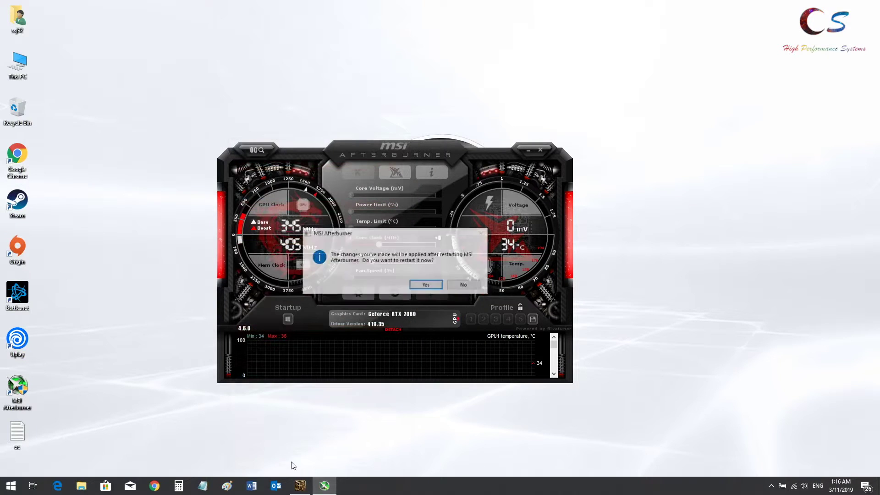
{"action": "left_click", "coordinate": [425, 284]}
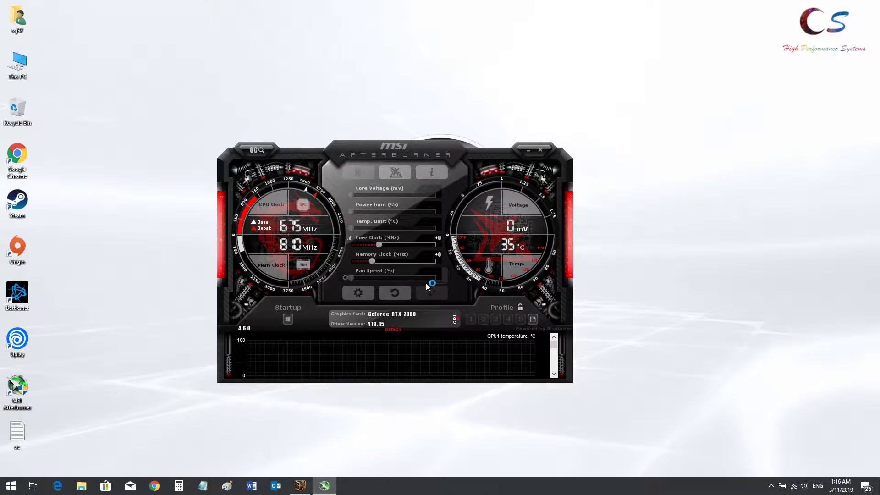
Step: Close Afterburner and copy the entire settings block from oc.txt
{"action": "left_click", "coordinate": [541, 151]}
{"action": "double_click", "coordinate": [23, 434]}
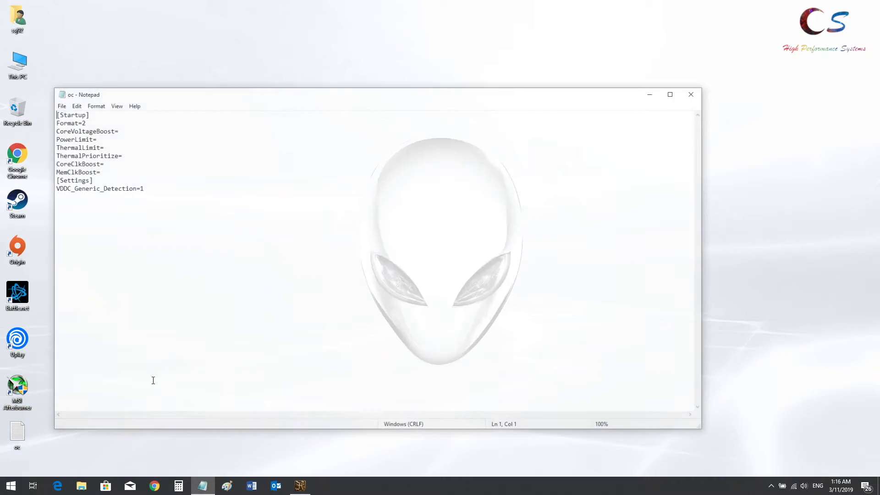
{"action": "key", "text": "ctrl+a"}
{"action": "key", "text": "ctrl+c"}
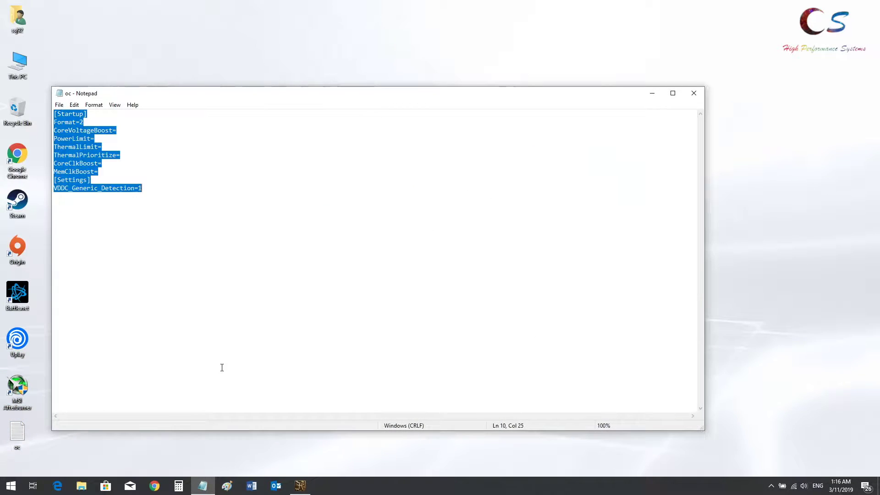
{"action": "left_click", "coordinate": [652, 94]}
Step: Paste the oc settings over the VEN_10DE profile in C:\Program Files (x86)\MSI Afterburner\Profiles
{"action": "double_click", "coordinate": [18, 67]}
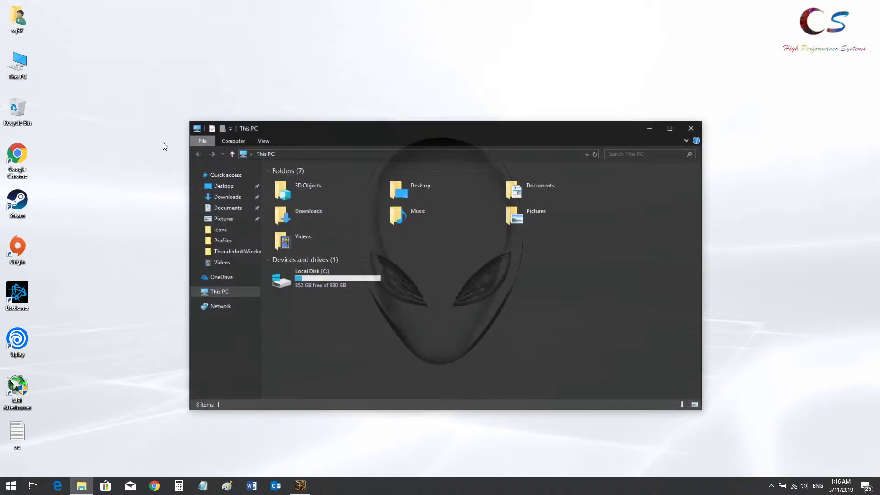
{"action": "double_click", "coordinate": [317, 275]}
{"action": "double_click", "coordinate": [303, 219]}
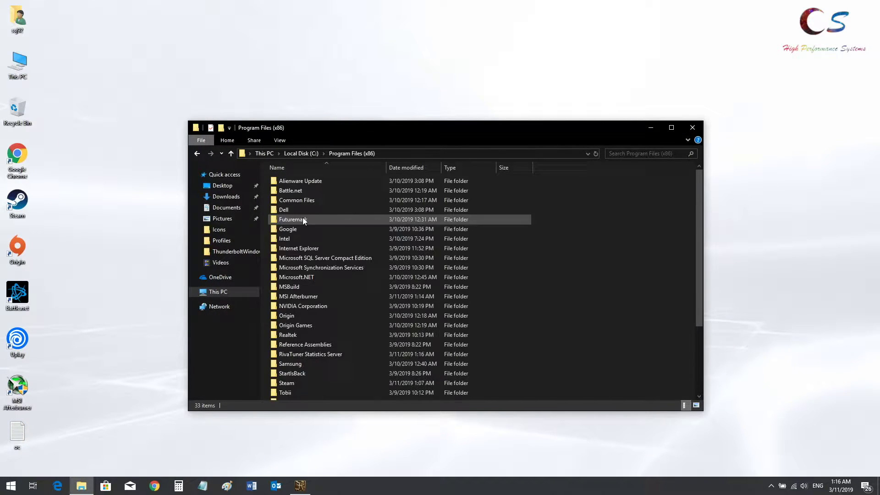
{"action": "double_click", "coordinate": [302, 296]}
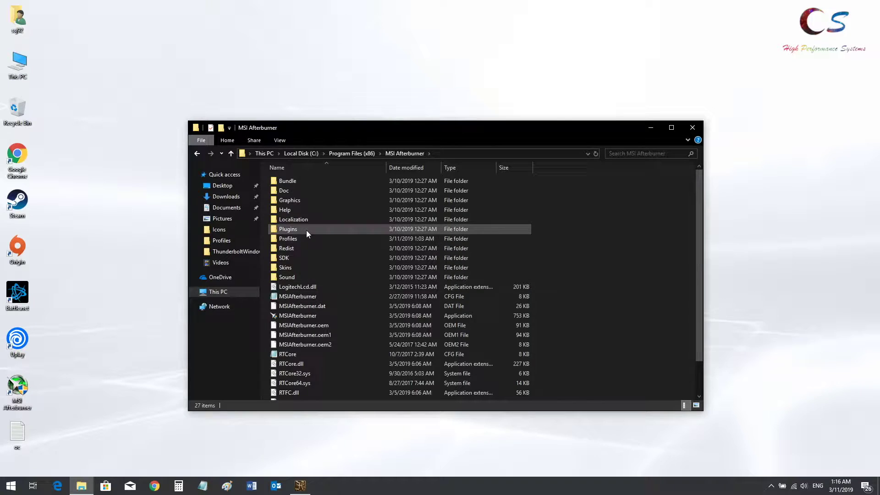
{"action": "double_click", "coordinate": [298, 238]}
{"action": "double_click", "coordinate": [313, 191]}
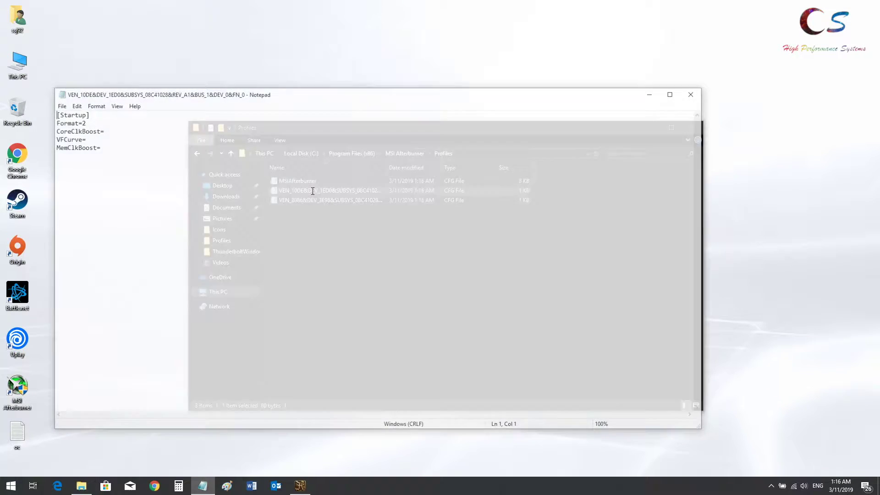
{"action": "key", "text": "ctrl+a"}
{"action": "key", "text": "ctrl+v"}
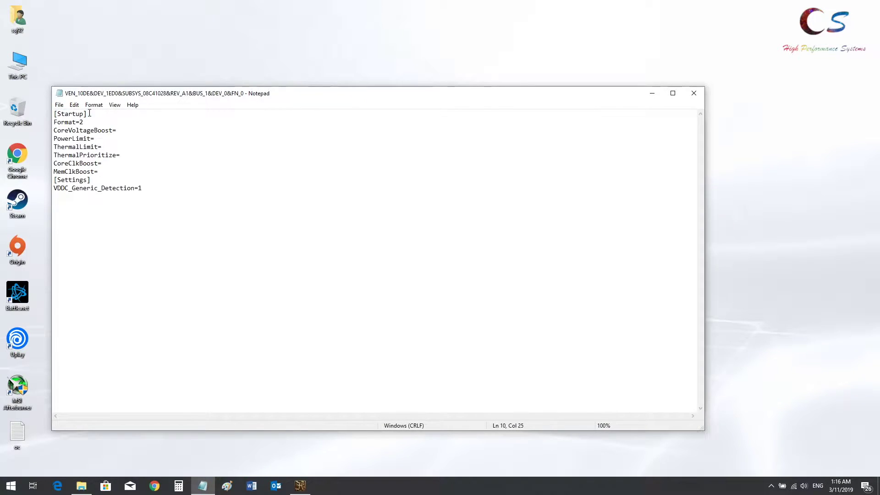
Step: Save the edited VEN_10DE profile to the Desktop as an All Files .cfg, then close Notepad
{"action": "left_click", "coordinate": [59, 104]}
{"action": "left_click", "coordinate": [74, 146]}
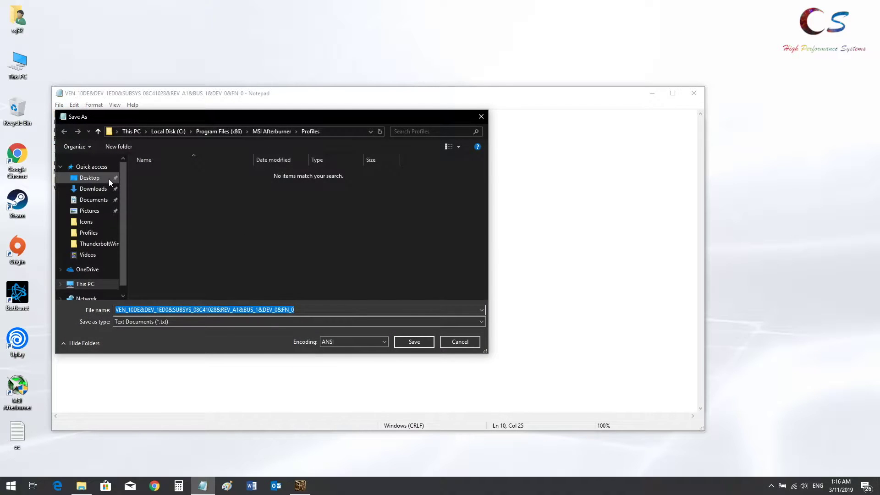
{"action": "left_click", "coordinate": [108, 179]}
{"action": "left_click", "coordinate": [196, 321]}
{"action": "left_click", "coordinate": [197, 336]}
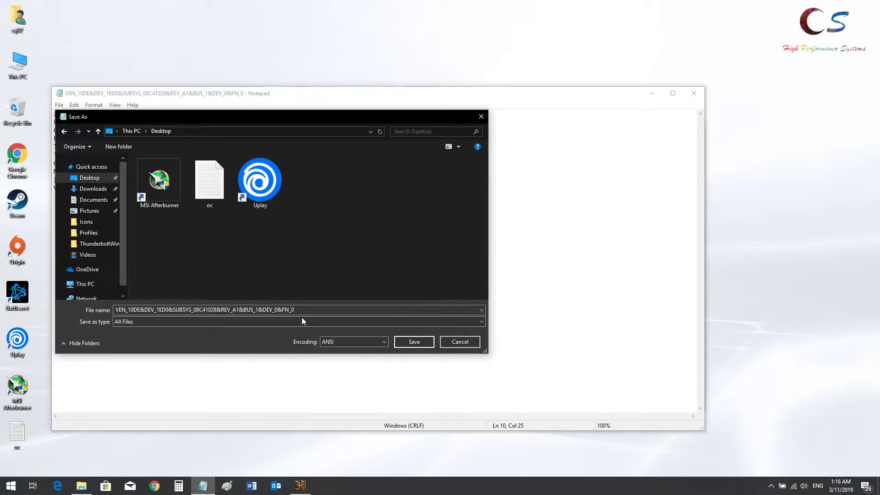
{"action": "left_click", "coordinate": [335, 311]}
{"action": "left_click", "coordinate": [335, 310]}
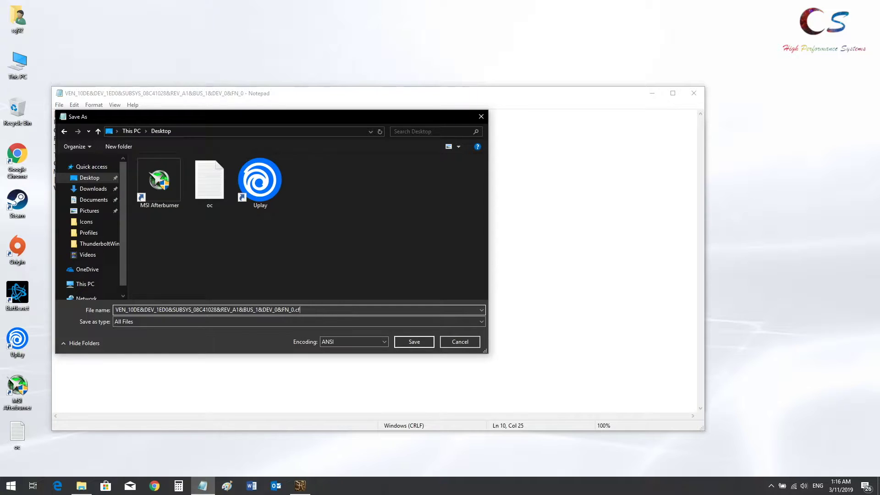
{"action": "left_click", "coordinate": [404, 342]}
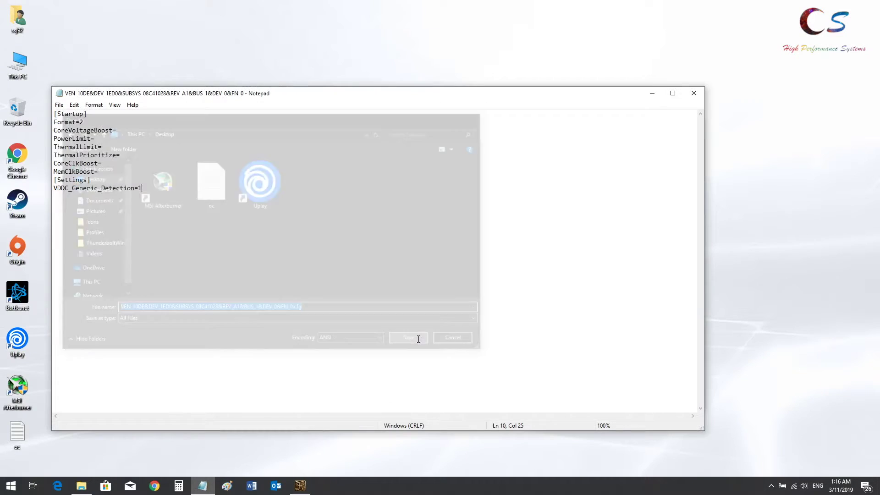
{"action": "left_click", "coordinate": [694, 93]}
Step: Replace the VEN_8086 profile's contents with the copied oc settings block
{"action": "double_click", "coordinate": [320, 199]}
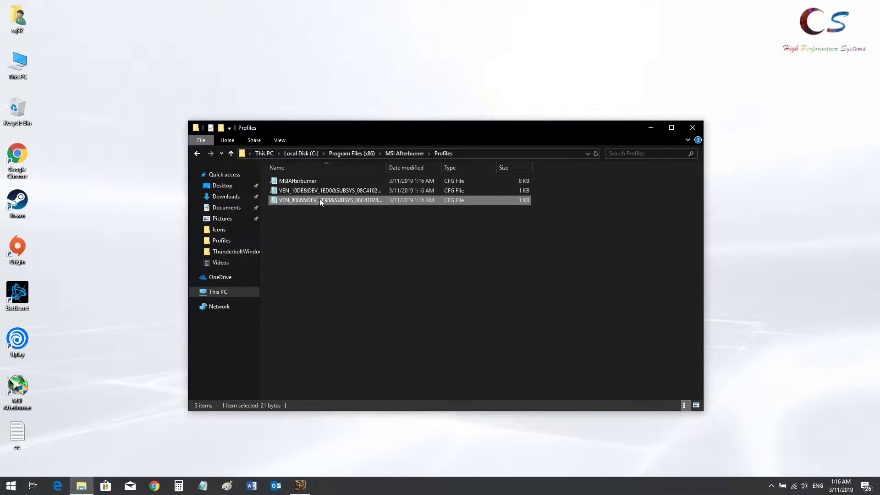
{"action": "key", "text": "ctrl+a"}
{"action": "key", "text": "ctrl+v"}
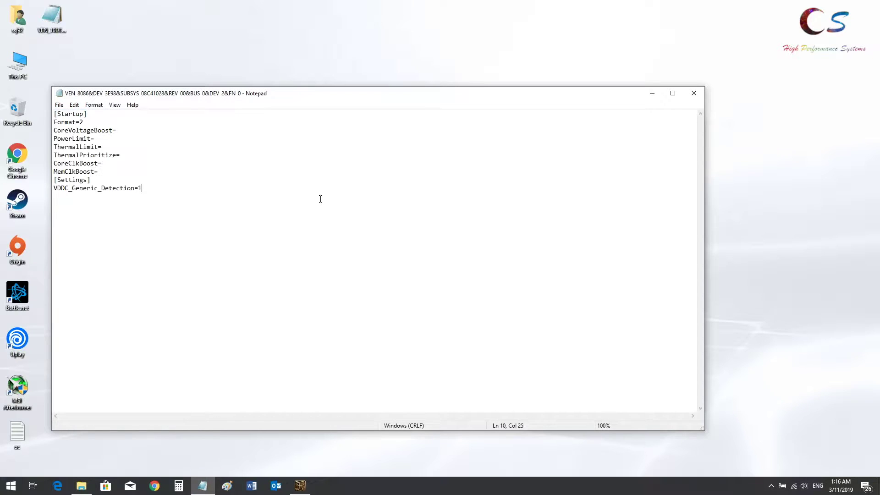
Step: Save the VEN_8086 profile to the Desktop as an All Files .cfg, declining to replace the original
{"action": "left_click", "coordinate": [61, 105]}
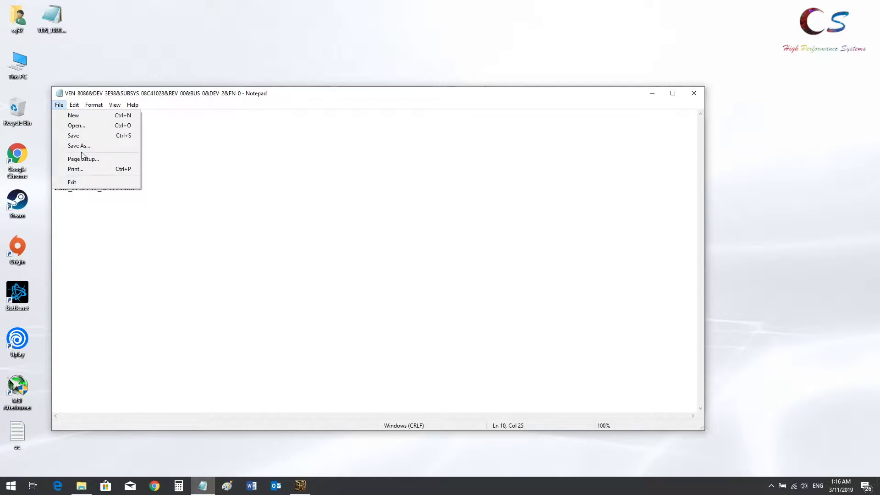
{"action": "left_click", "coordinate": [84, 145]}
{"action": "left_click", "coordinate": [309, 327]}
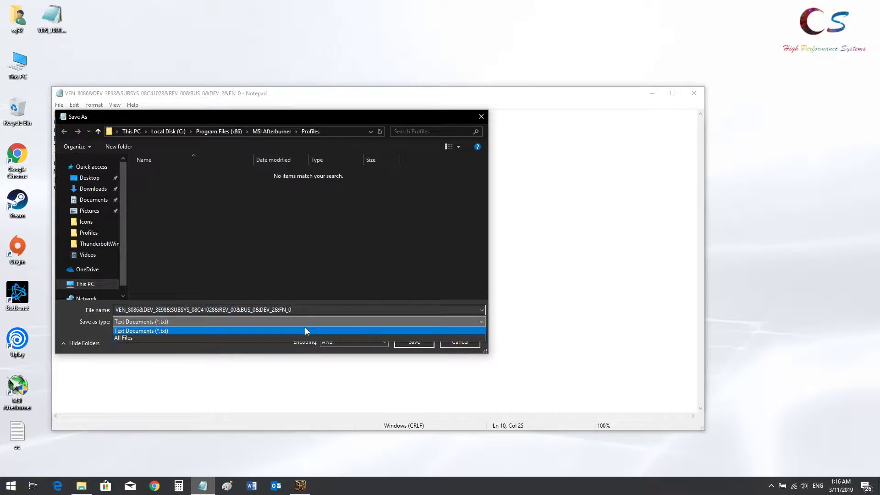
{"action": "left_click", "coordinate": [304, 337]}
{"action": "left_click", "coordinate": [323, 312]}
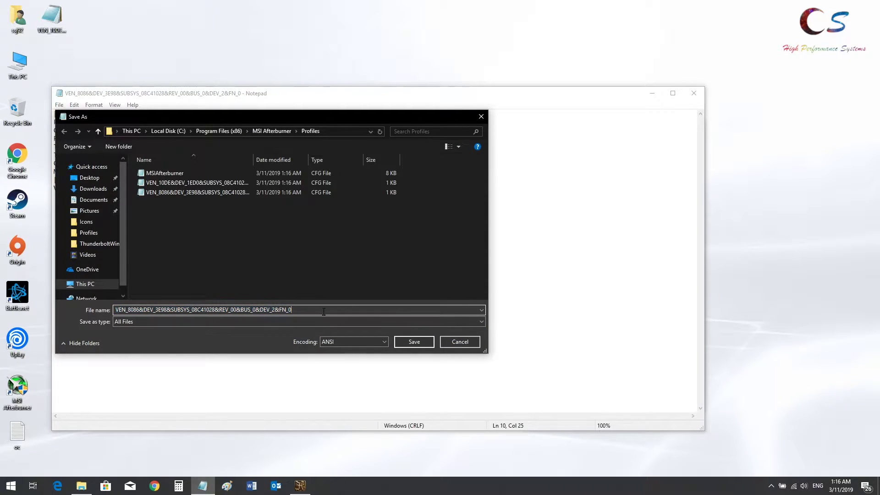
{"action": "type", "text": ".cfg"}
{"action": "left_click", "coordinate": [408, 343]}
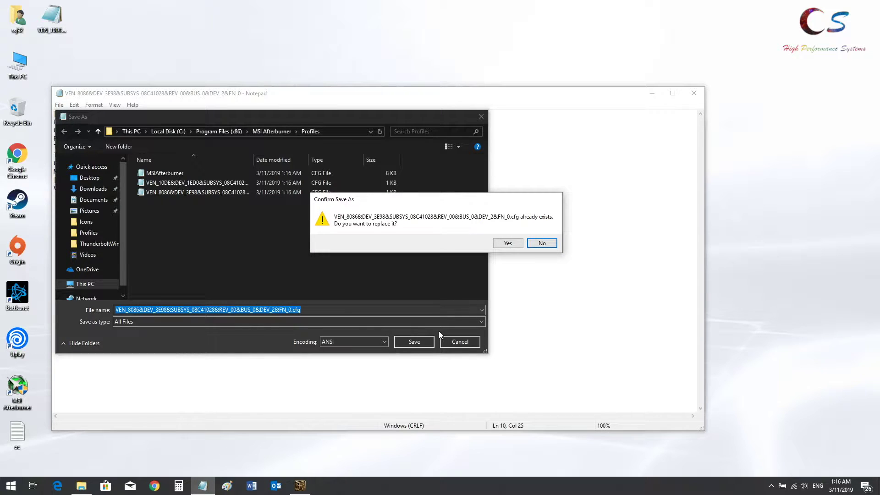
{"action": "left_click", "coordinate": [544, 244]}
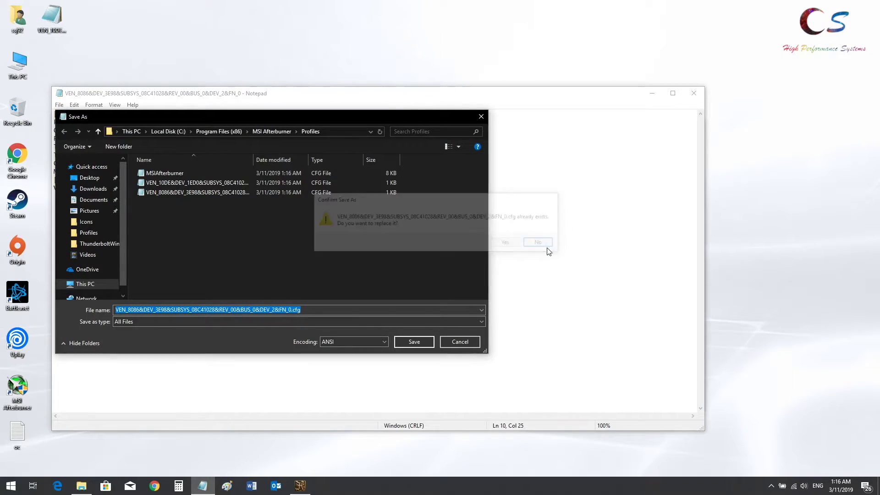
{"action": "left_click", "coordinate": [90, 178]}
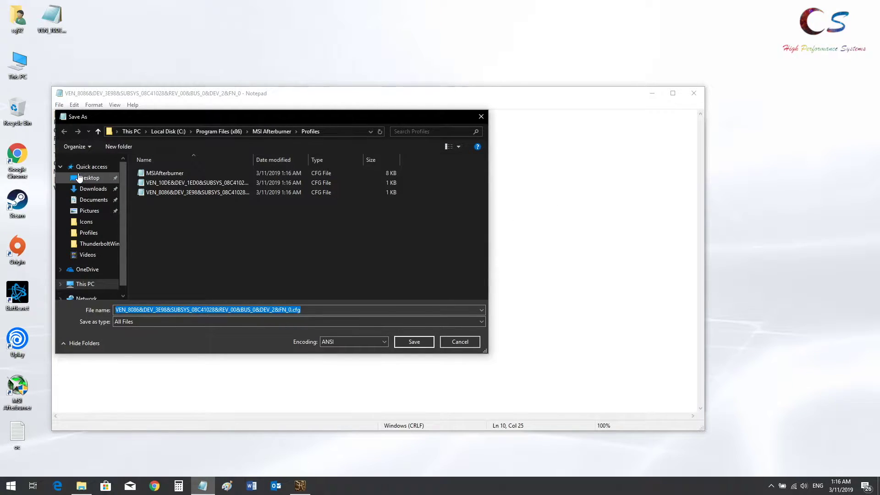
{"action": "left_click", "coordinate": [399, 341]}
Step: Move both VEN_ .cfg profiles from the Desktop into Profiles, replacing the originals with admin permission
{"action": "left_click", "coordinate": [694, 93]}
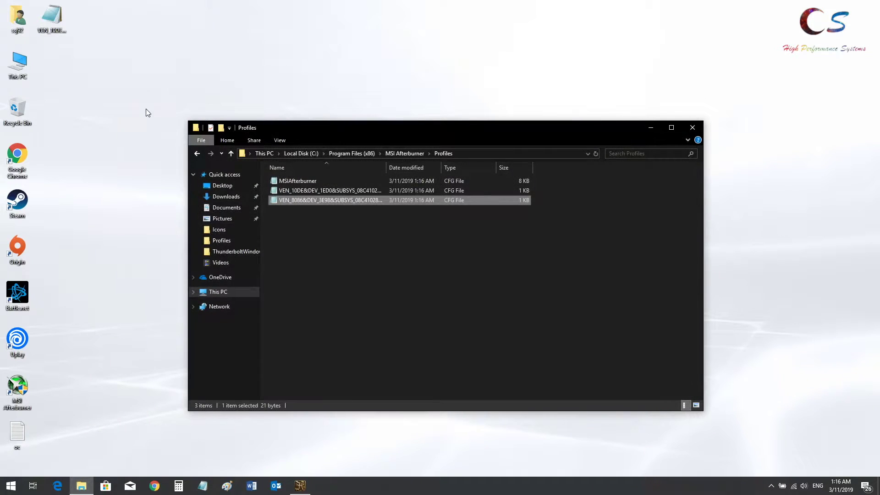
{"action": "left_click", "coordinate": [131, 118]}
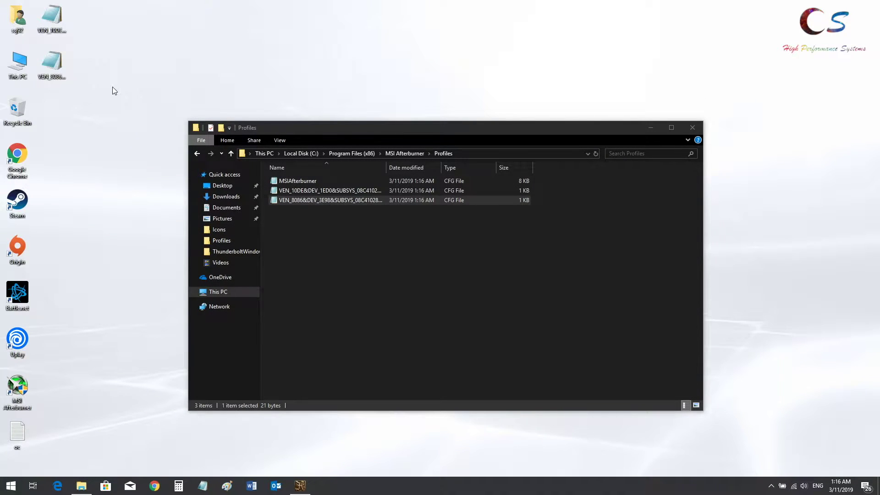
{"action": "left_click_drag", "start_coordinate": [114, 91], "coordinate": [470, 309]}
{"action": "left_click", "coordinate": [403, 171]}
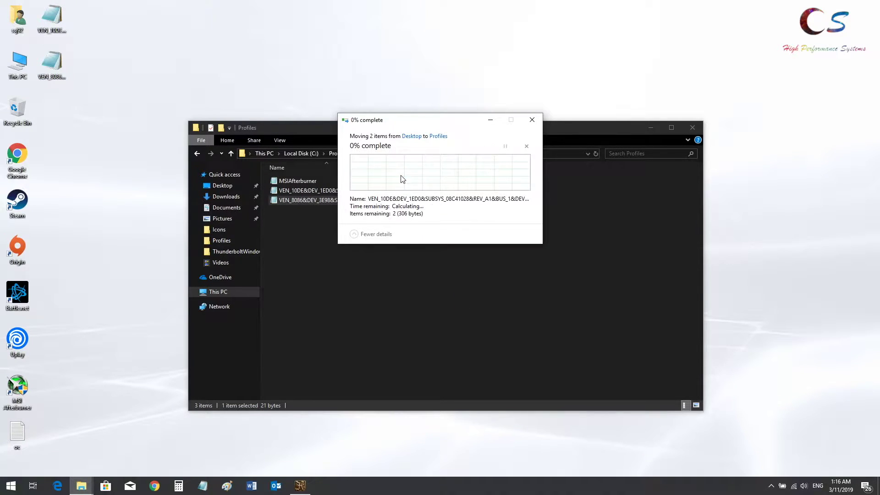
{"action": "left_click", "coordinate": [404, 197]}
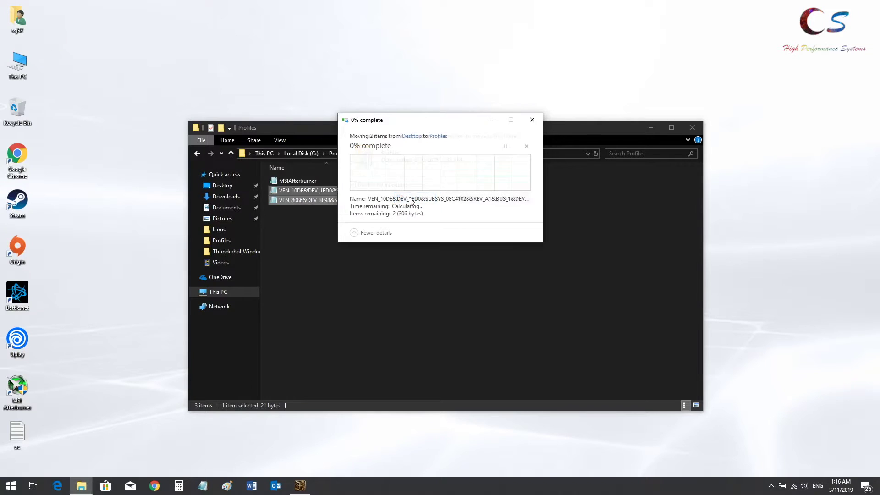
{"action": "left_click", "coordinate": [693, 127]}
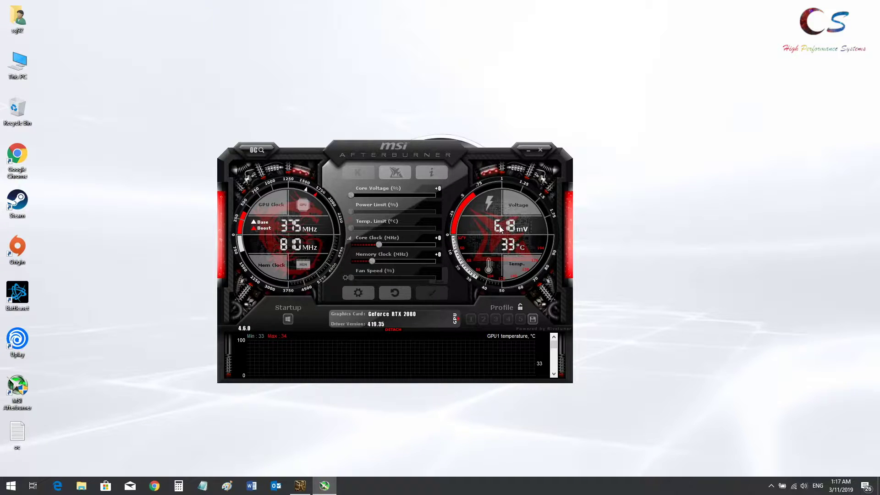
Step: Tick the GPU1 voltage graph on Afterburner's Monitoring settings tab and confirm with OK
{"action": "left_click", "coordinate": [358, 293]}
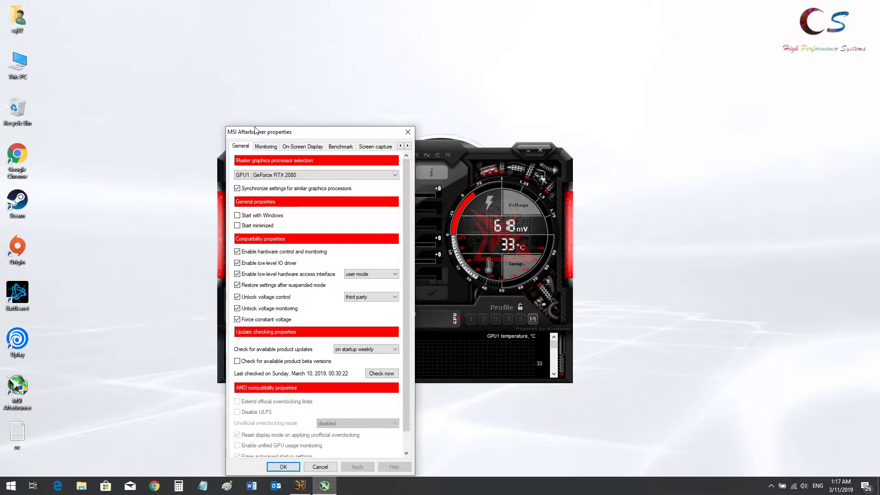
{"action": "left_click", "coordinate": [265, 147]}
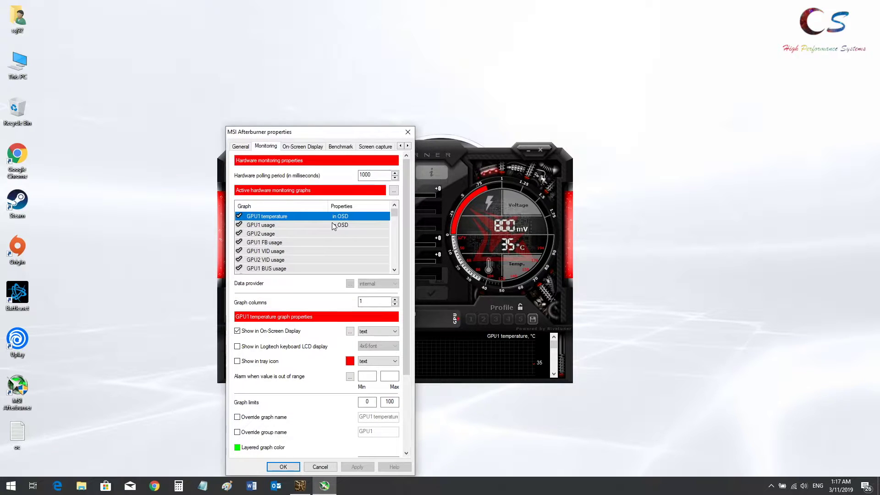
{"action": "left_click", "coordinate": [394, 271]}
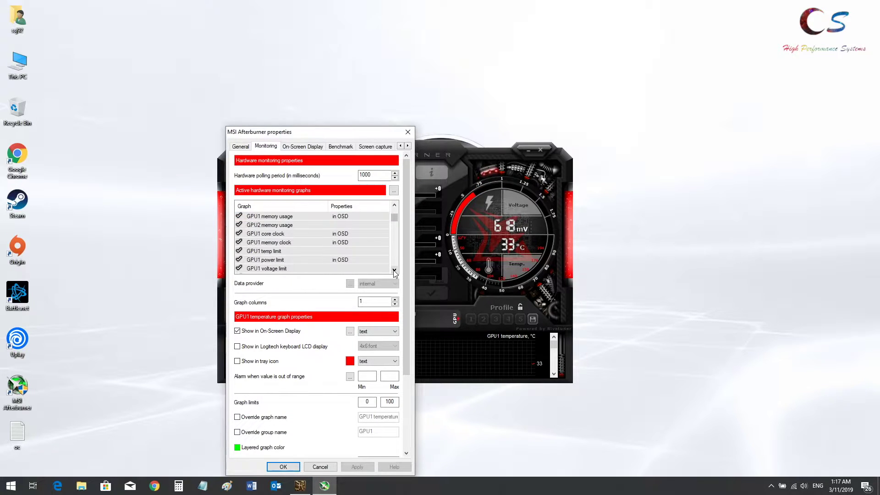
{"action": "scroll", "coordinate": [394, 271], "scroll_direction": "down", "scroll_amount": 5}
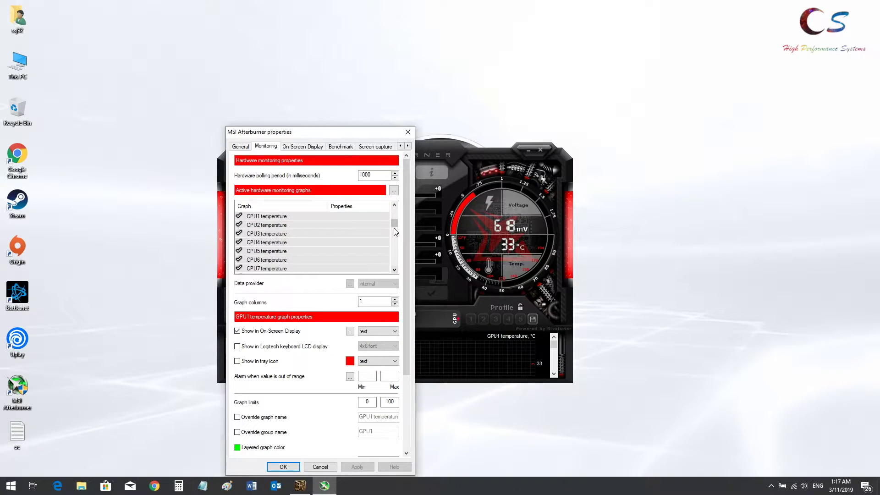
{"action": "left_click_drag", "start_coordinate": [396, 232], "coordinate": [397, 274]}
{"action": "left_click", "coordinate": [353, 271]}
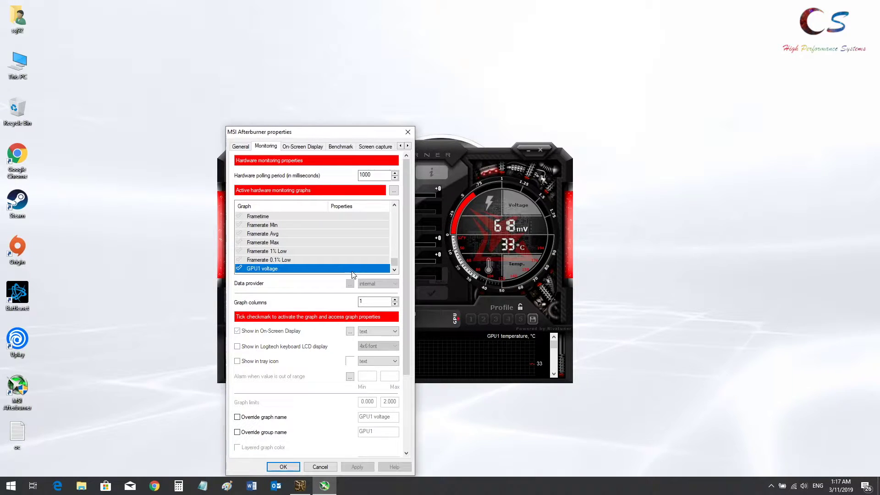
{"action": "left_click", "coordinate": [240, 269]}
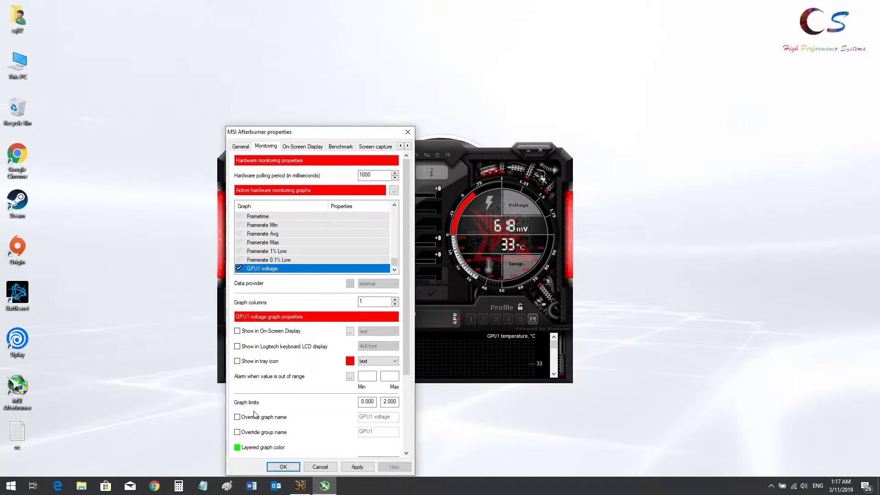
{"action": "left_click", "coordinate": [281, 466]}
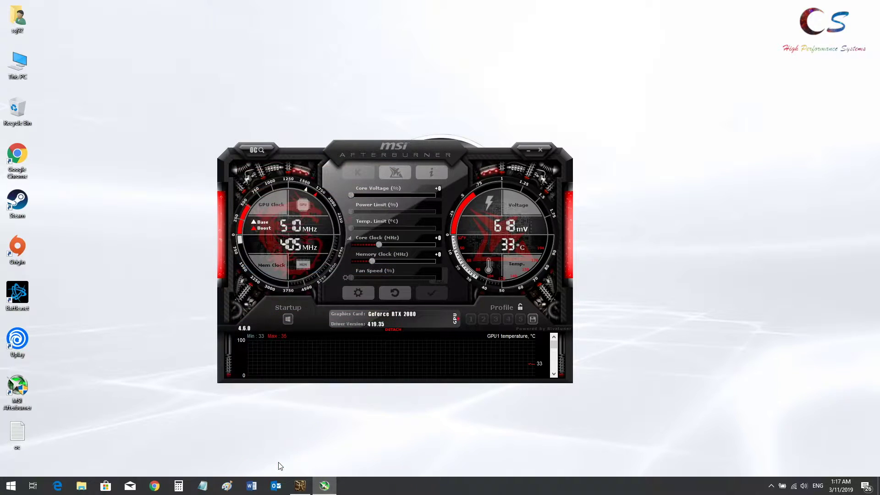
Step: Shift Afterburner left, then open Downloads and select GPU-Z.2.17.0 to run it
{"action": "left_click_drag", "start_coordinate": [484, 176], "coordinate": [434, 174]}
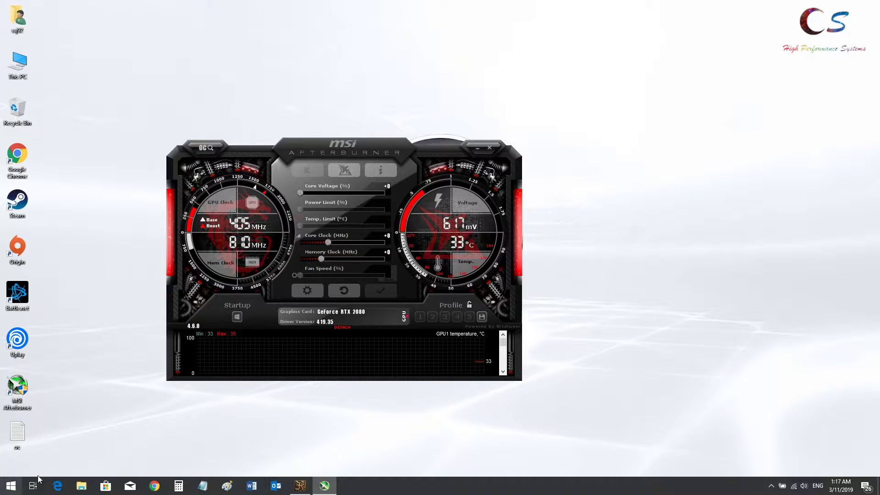
{"action": "left_click", "coordinate": [11, 485]}
{"action": "left_click", "coordinate": [137, 332]}
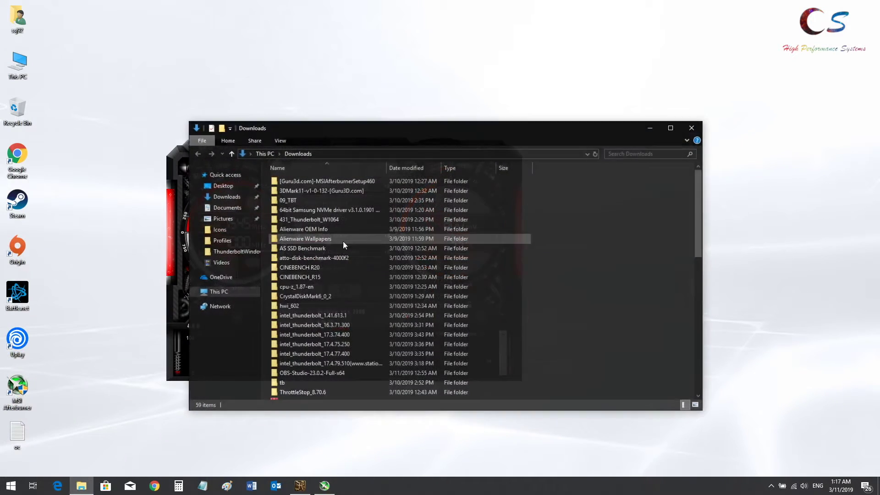
{"action": "left_click", "coordinate": [357, 244]}
{"action": "key", "text": "g"}
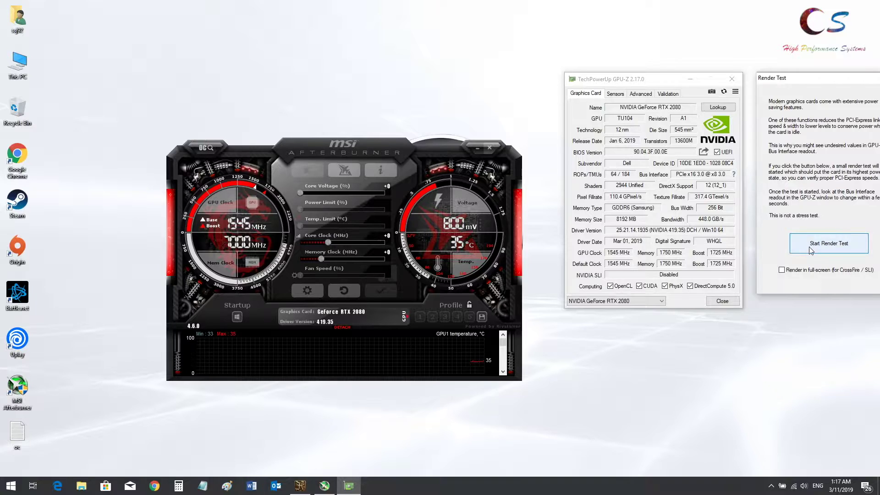
Step: Start GPU-Z's Render Test to put the graphics card under load
{"action": "left_click", "coordinate": [824, 243]}
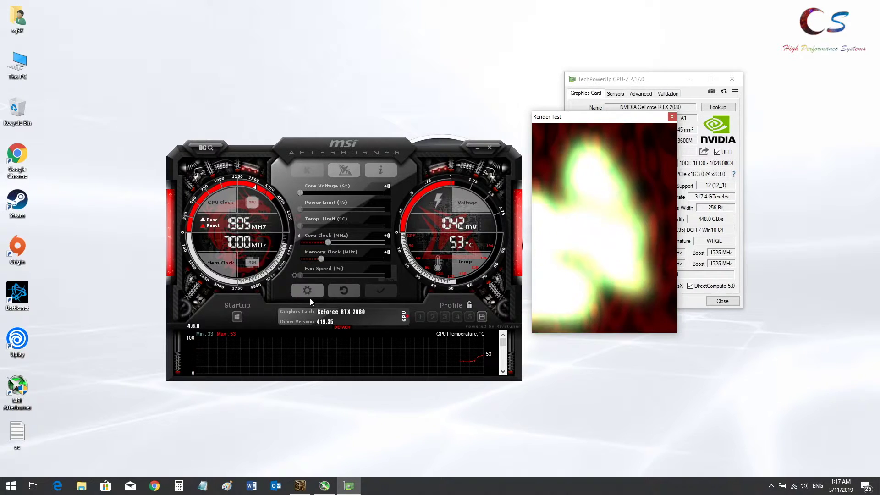
Step: Raise the 1000 mV point on the V/F curve by +15 MHz and apply the curve
{"action": "mouse_move", "coordinate": [329, 350]}
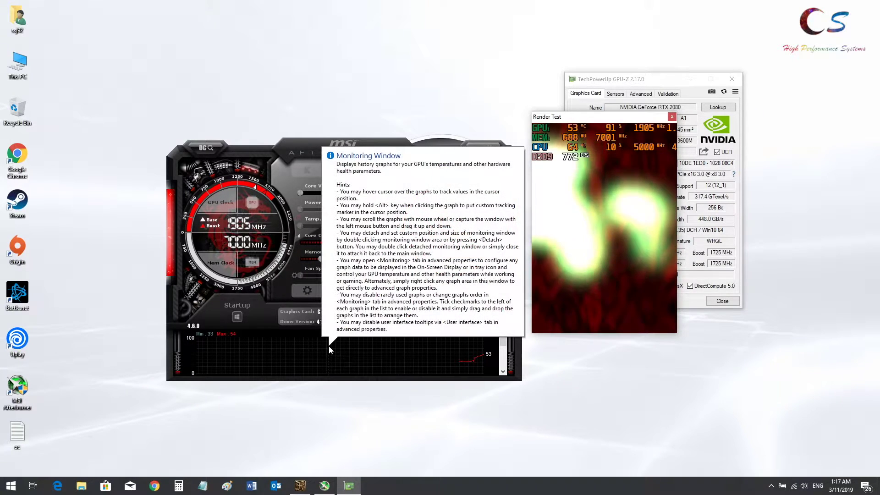
{"action": "key", "text": "ctrl+f"}
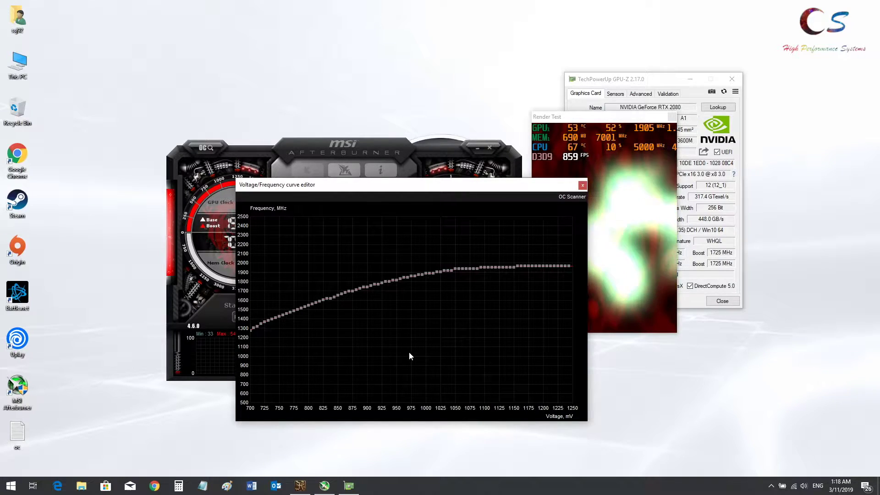
{"action": "left_click", "coordinate": [426, 273]}
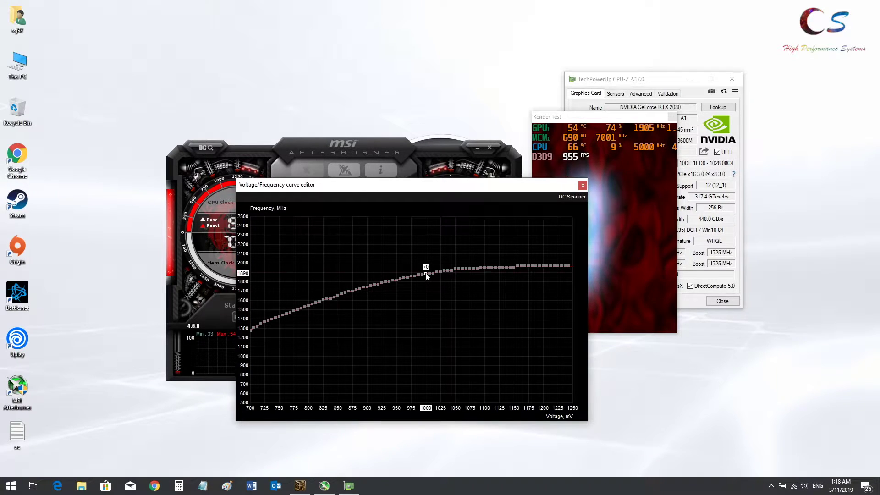
{"action": "key", "text": "Up"}
{"action": "key", "text": "Up"}
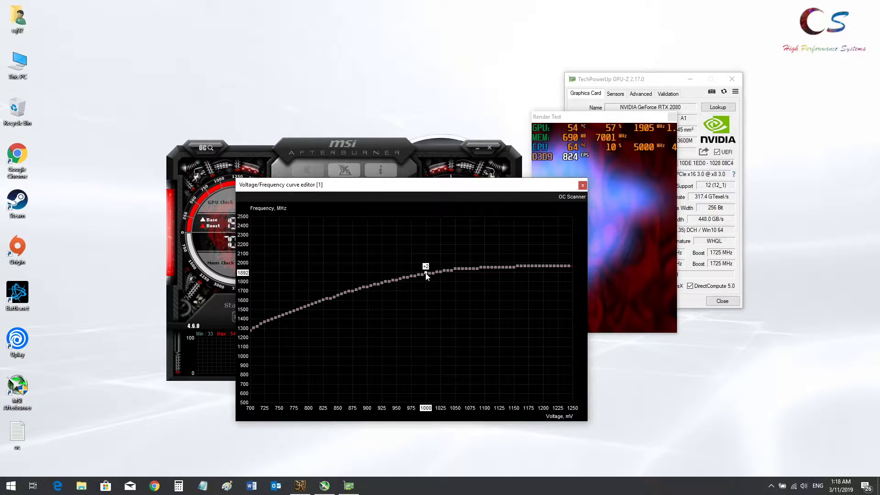
{"action": "key", "text": "Up"}
{"action": "key", "text": "Up"}
{"action": "key", "text": "Up"}
{"action": "key", "text": "Up"}
{"action": "key", "text": "Up"}
{"action": "key", "text": "Up"}
{"action": "key", "text": "Up"}
{"action": "key", "text": "Up"}
{"action": "key", "text": "Up"}
{"action": "key", "text": "Up"}
{"action": "key", "text": "Up"}
{"action": "key", "text": "Up"}
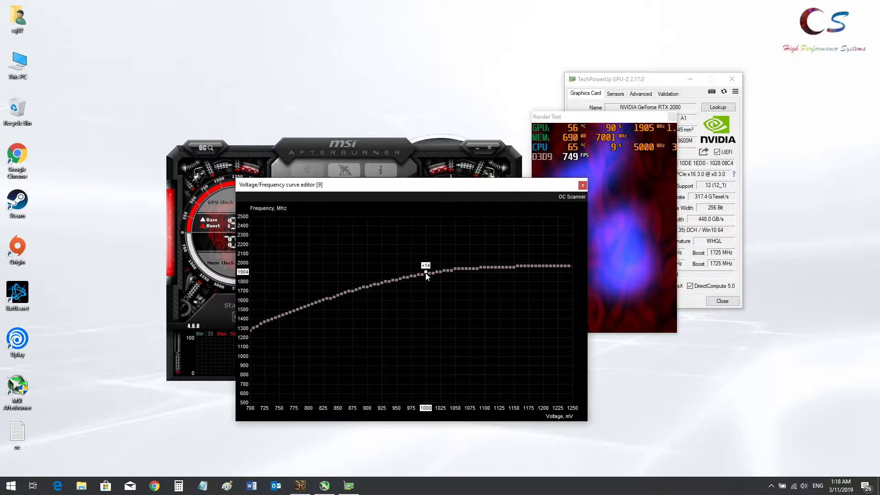
{"action": "key", "text": "Up"}
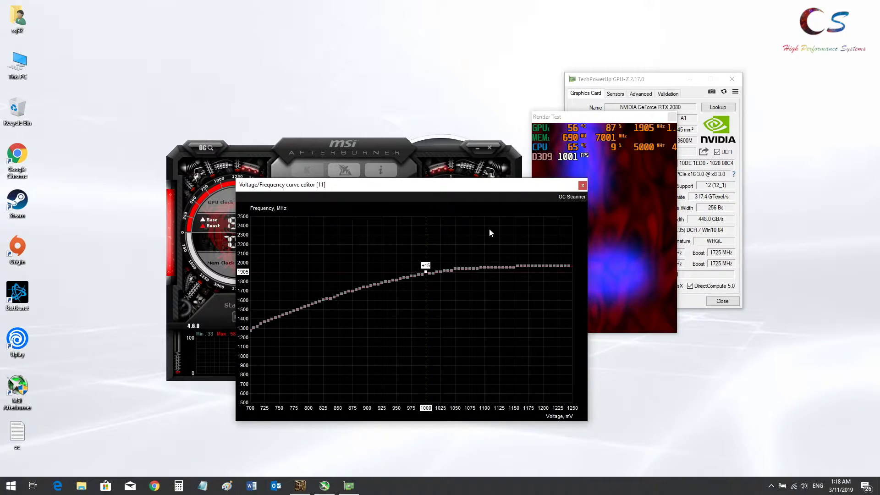
{"action": "left_click_drag", "start_coordinate": [512, 191], "coordinate": [724, 199]}
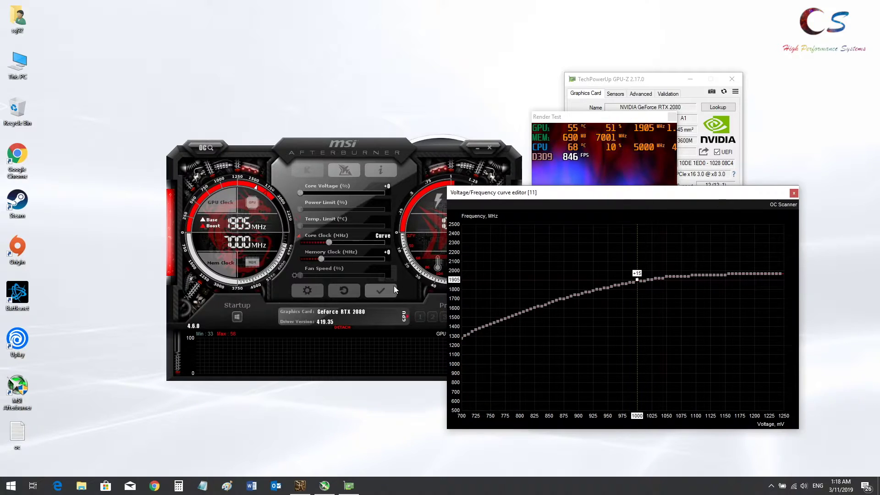
{"action": "left_click", "coordinate": [384, 291]}
{"action": "left_click_drag", "start_coordinate": [514, 192], "coordinate": [479, 258]}
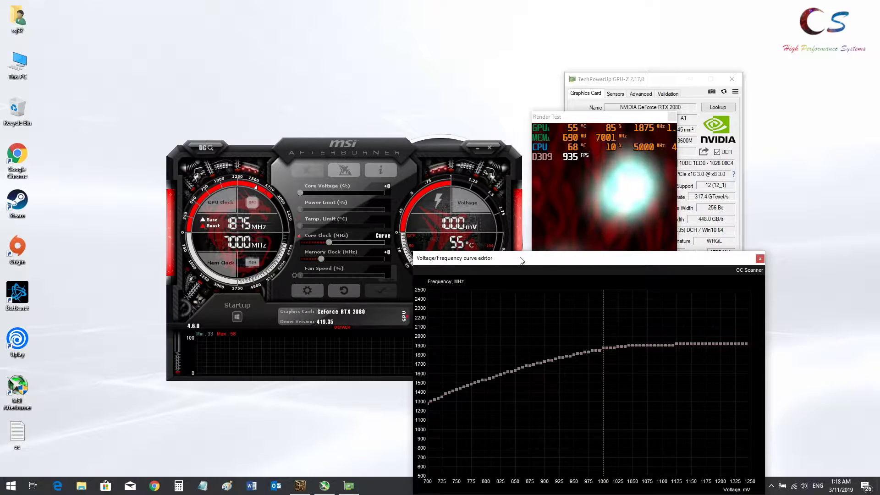
Step: Raise the 1025 mV curve point by +15 MHz and apply the edited curve
{"action": "left_click_drag", "start_coordinate": [526, 258], "coordinate": [323, 279]}
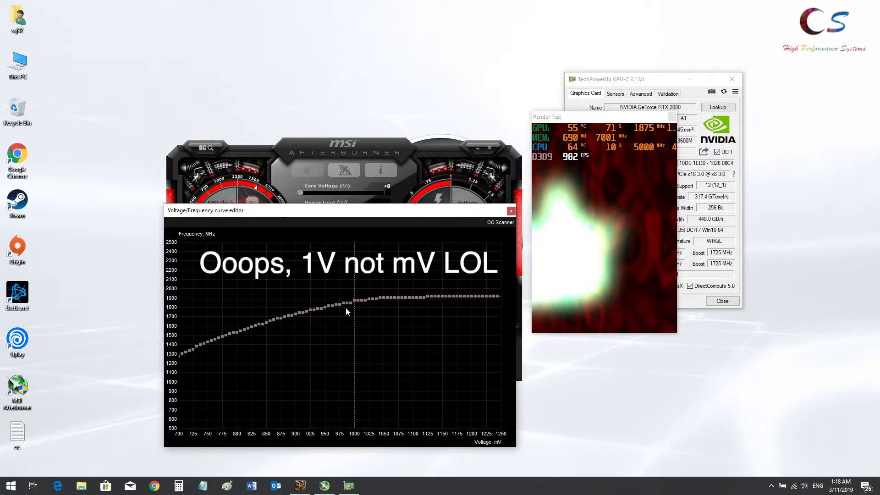
{"action": "left_click", "coordinate": [369, 300]}
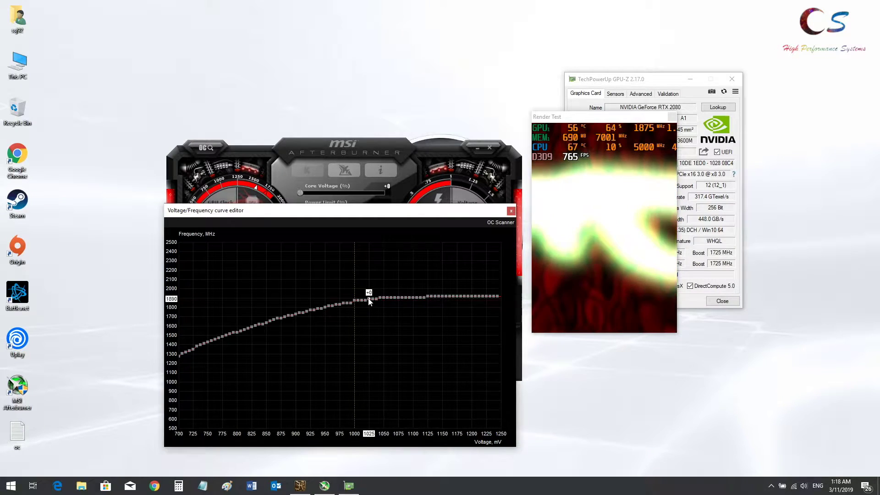
{"action": "key", "text": "Up"}
{"action": "key", "text": "Up"}
{"action": "key", "text": "Up"}
{"action": "key", "text": "Up"}
{"action": "key", "text": "Up"}
{"action": "key", "text": "Up"}
{"action": "key", "text": "Up"}
{"action": "key", "text": "Up"}
{"action": "key", "text": "Up"}
{"action": "key", "text": "Up"}
{"action": "key", "text": "Up"}
{"action": "key", "text": "Up"}
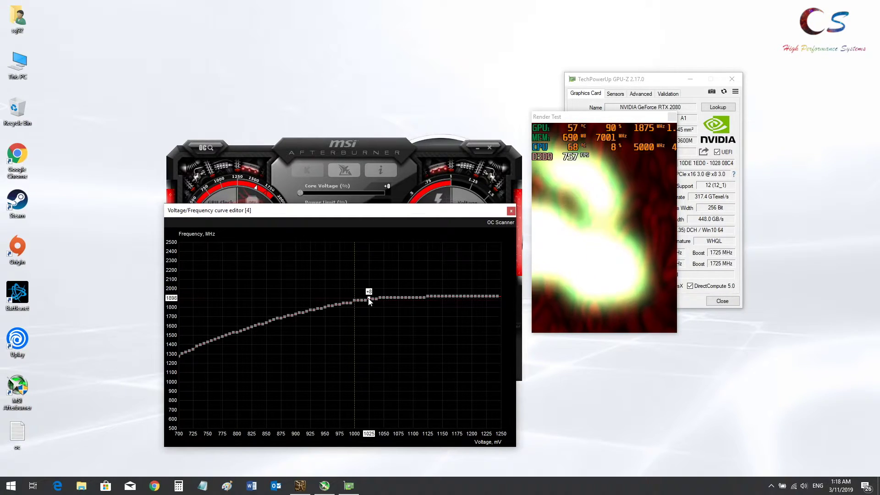
{"action": "key", "text": "l"}
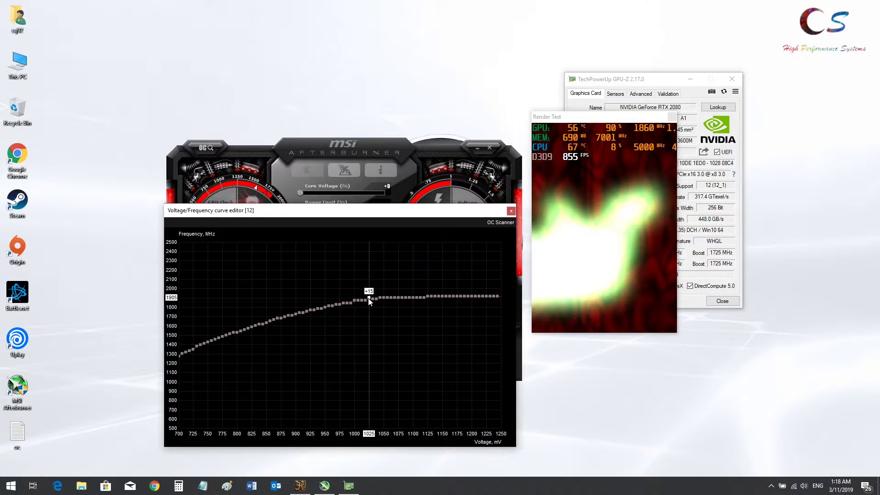
{"action": "left_click_drag", "start_coordinate": [412, 217], "coordinate": [426, 328]}
{"action": "left_click", "coordinate": [383, 291]}
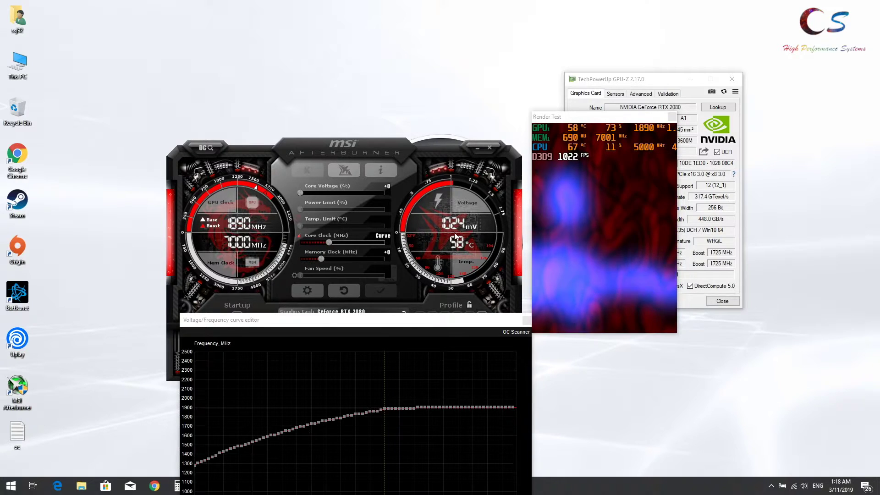
Step: Raise the 950 mV curve point by +75 to 1860 MHz and apply the curve
{"action": "left_click_drag", "start_coordinate": [380, 321], "coordinate": [402, 164]}
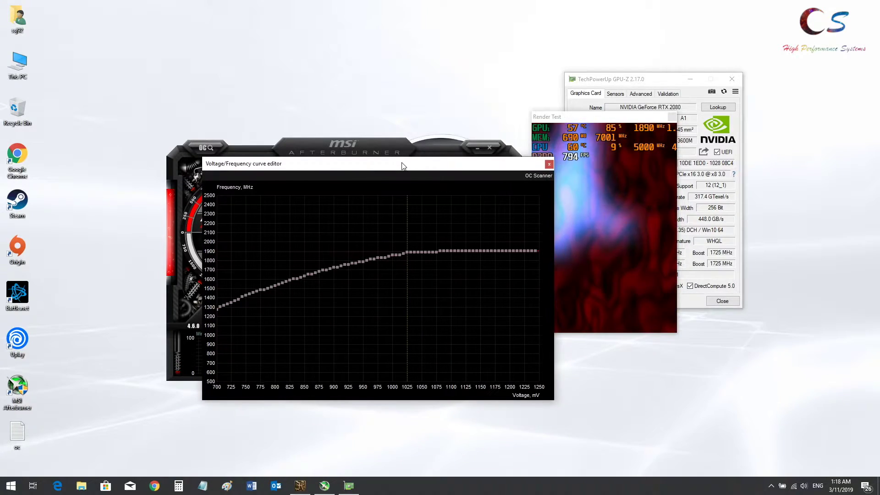
{"action": "left_click", "coordinate": [364, 262]}
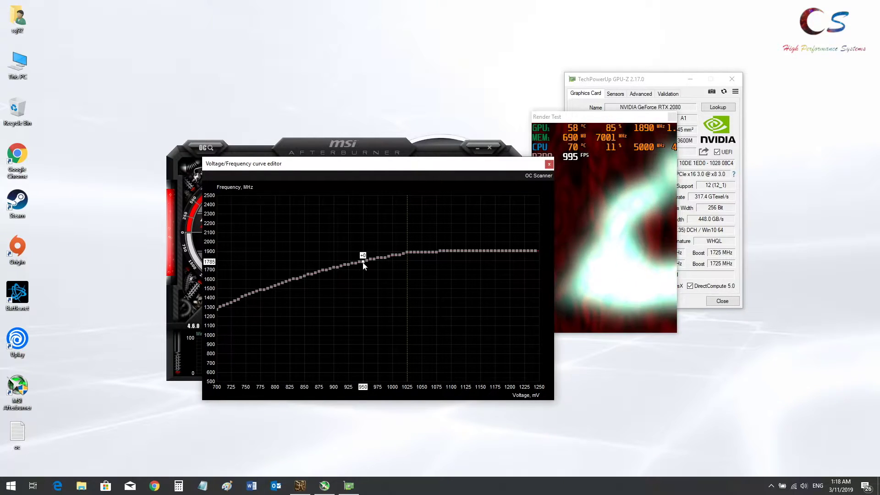
{"action": "left_click_drag", "start_coordinate": [363, 265], "coordinate": [364, 262]}
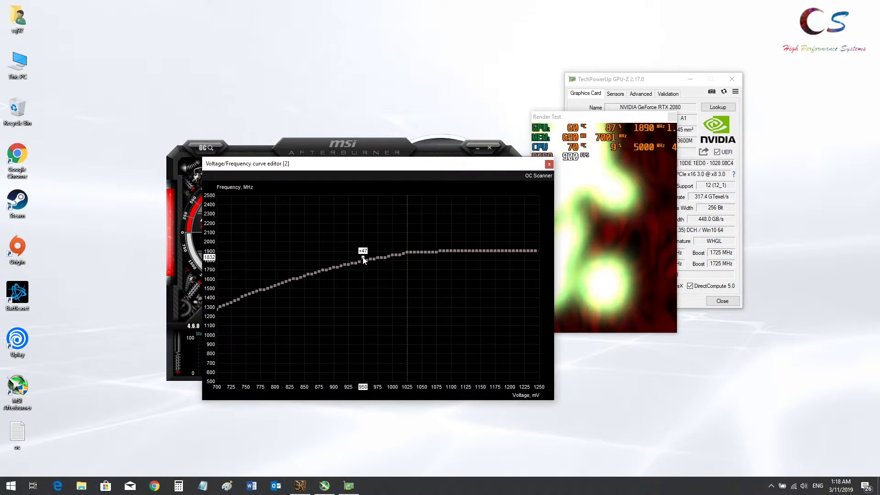
{"action": "left_click_drag", "start_coordinate": [363, 260], "coordinate": [364, 260]}
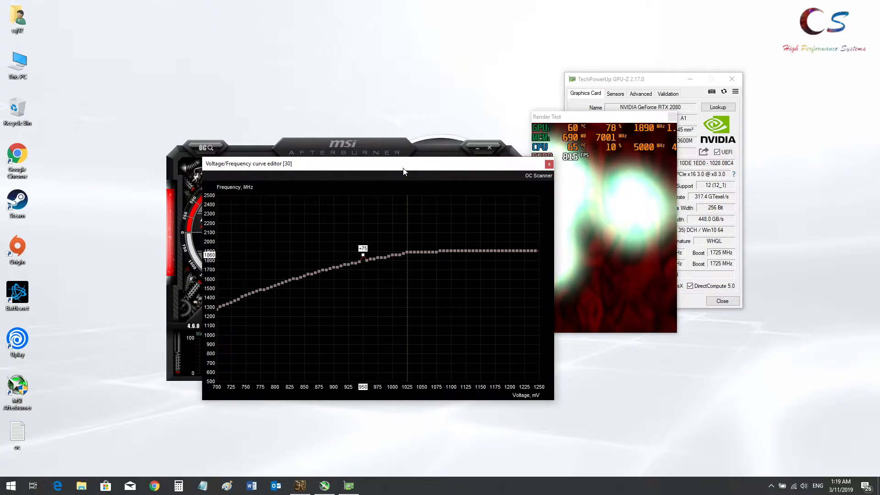
{"action": "left_click_drag", "start_coordinate": [403, 171], "coordinate": [624, 180]}
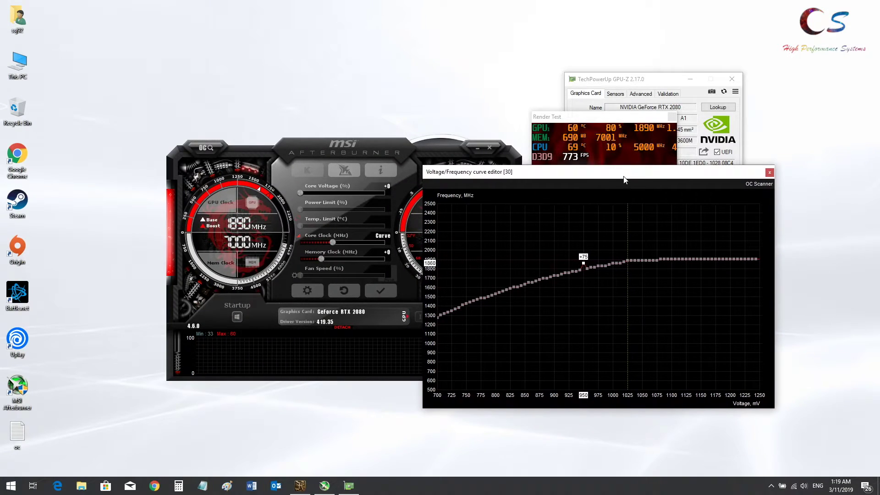
{"action": "left_click", "coordinate": [769, 173]}
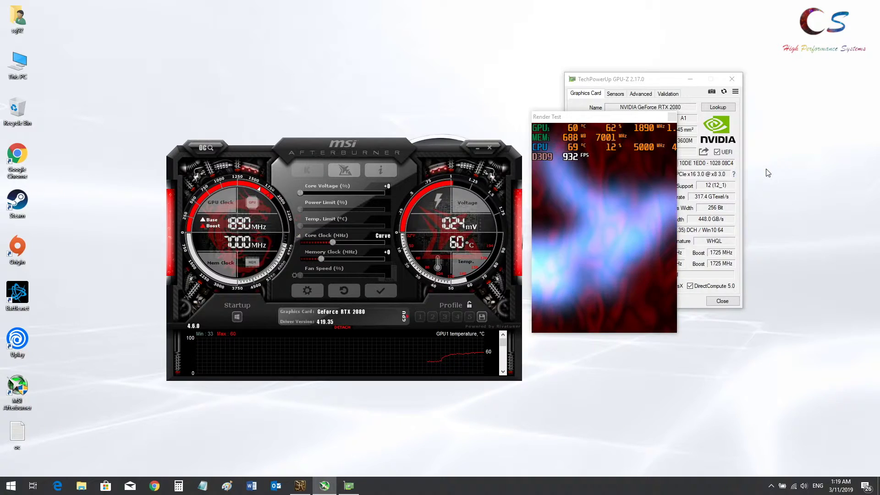
{"action": "left_click", "coordinate": [379, 290]}
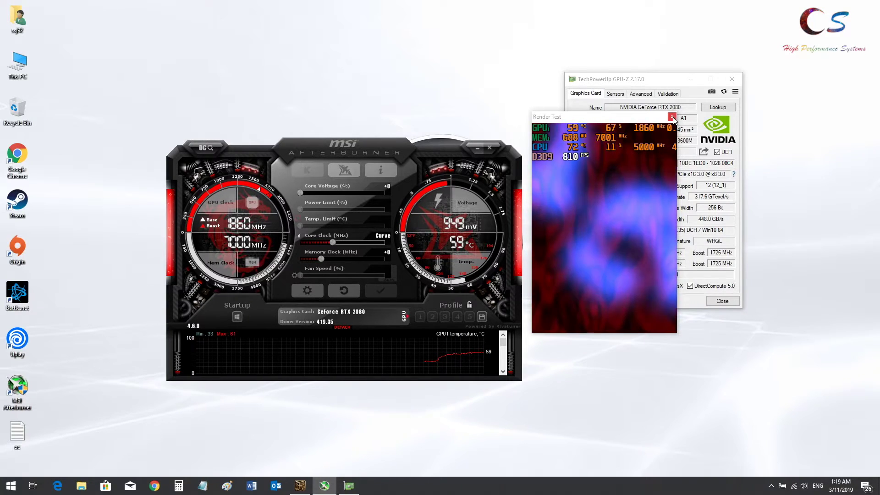
Step: Close Render Test and GPU-Z and bring the running Heaven benchmark forward
{"action": "left_click", "coordinate": [672, 118]}
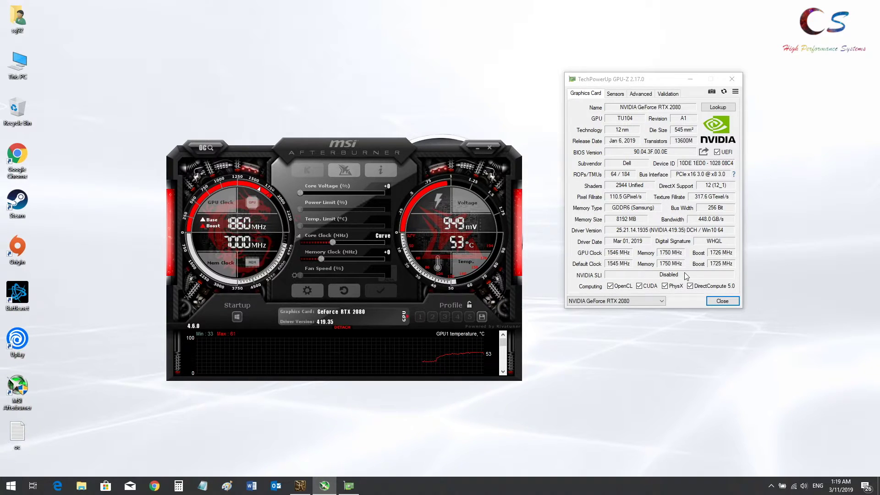
{"action": "left_click", "coordinate": [717, 302]}
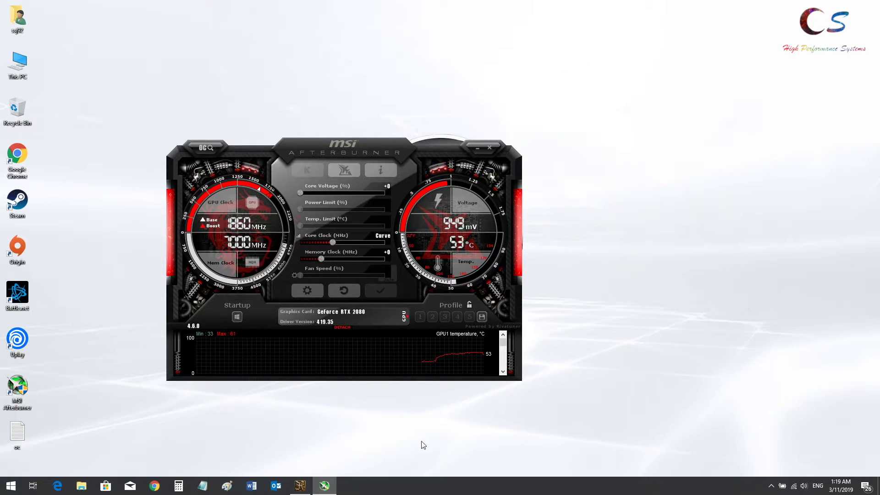
{"action": "left_click", "coordinate": [306, 486]}
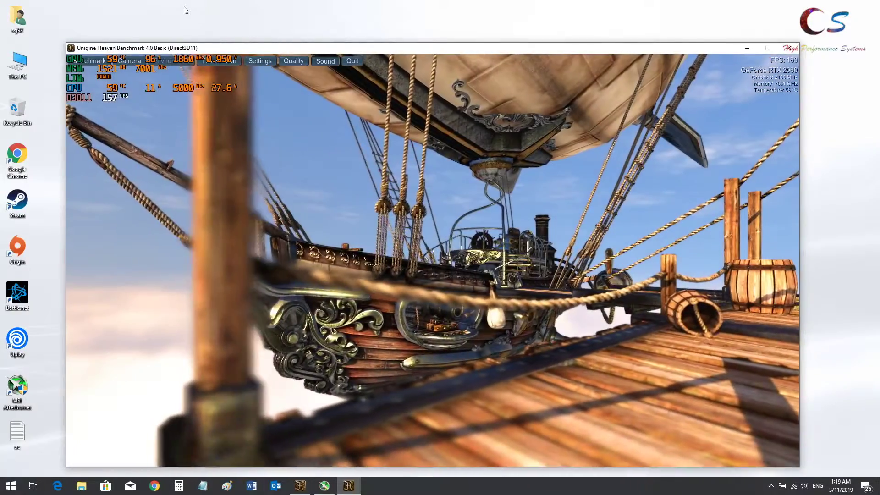
Step: Let Heaven run at 1860 MHz and 0.950 V near 64 °C, then quit to its launcher
{"action": "left_click_drag", "start_coordinate": [184, 7], "coordinate": [191, 31]}
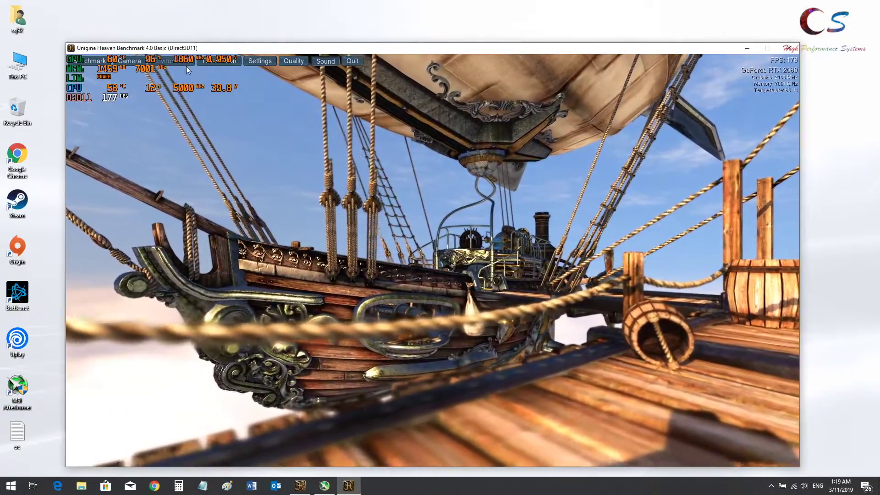
{"action": "left_click", "coordinate": [178, 70]}
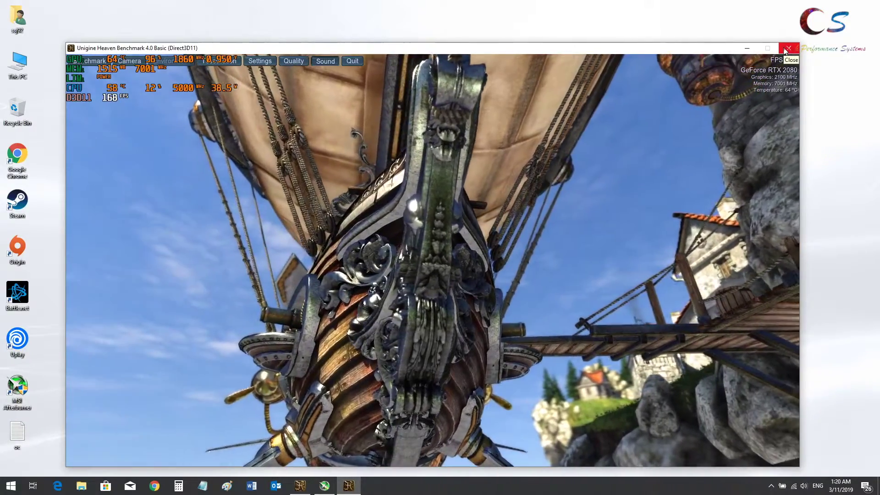
{"action": "left_click", "coordinate": [785, 51]}
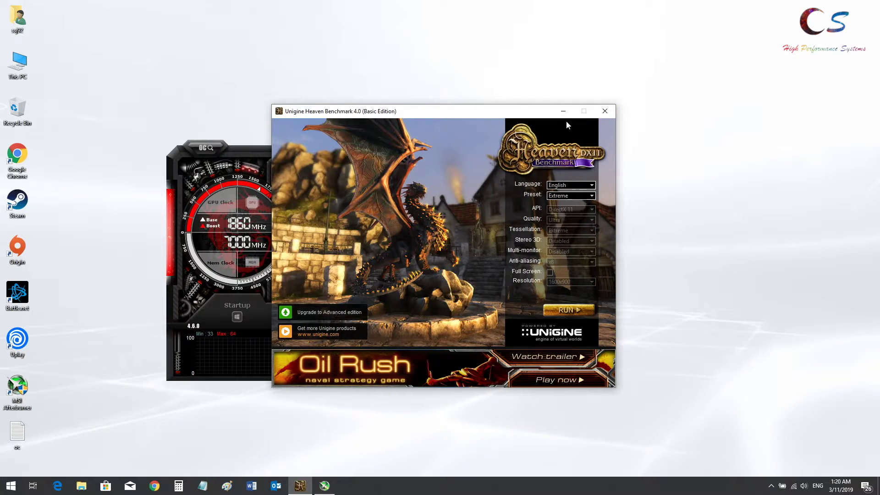
Step: Reset the curve, apply +100 MHz core and +200 MHz memory offsets, and resume Heaven
{"action": "left_click", "coordinate": [565, 111]}
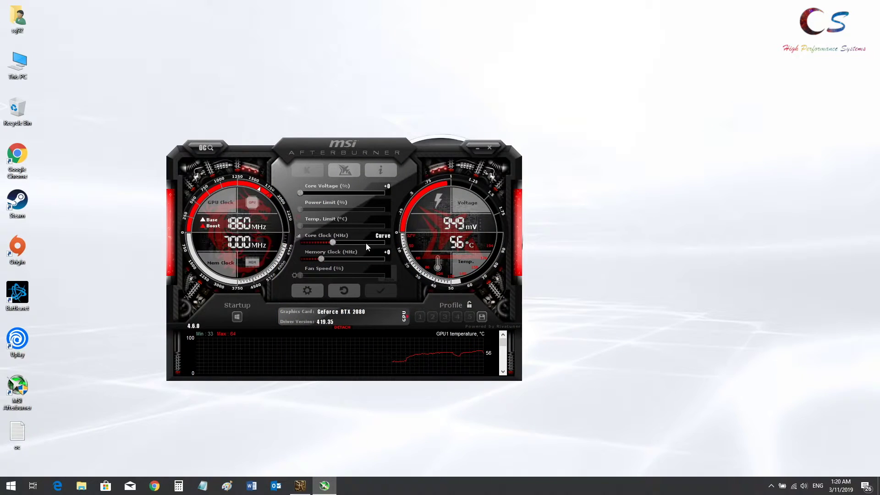
{"action": "left_click", "coordinate": [342, 292]}
{"action": "left_click_drag", "start_coordinate": [323, 257], "coordinate": [331, 258]}
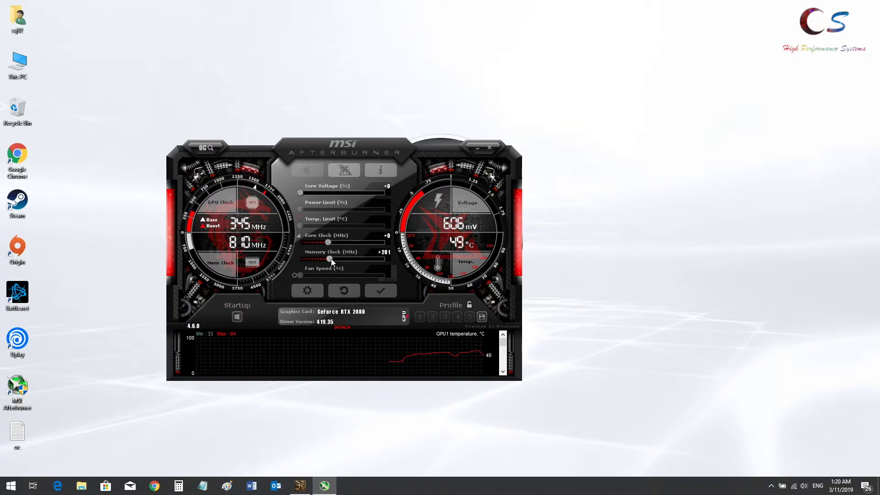
{"action": "left_click_drag", "start_coordinate": [329, 242], "coordinate": [334, 244]}
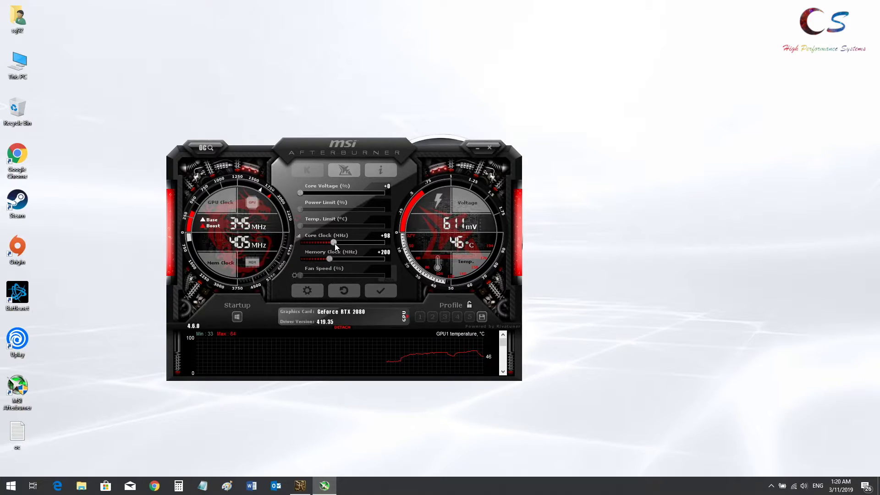
{"action": "left_click", "coordinate": [379, 289]}
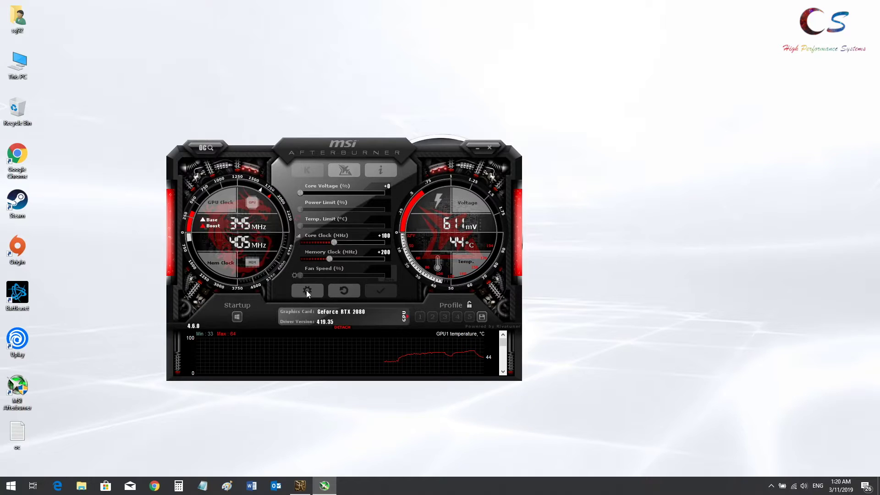
{"action": "left_click", "coordinate": [307, 487]}
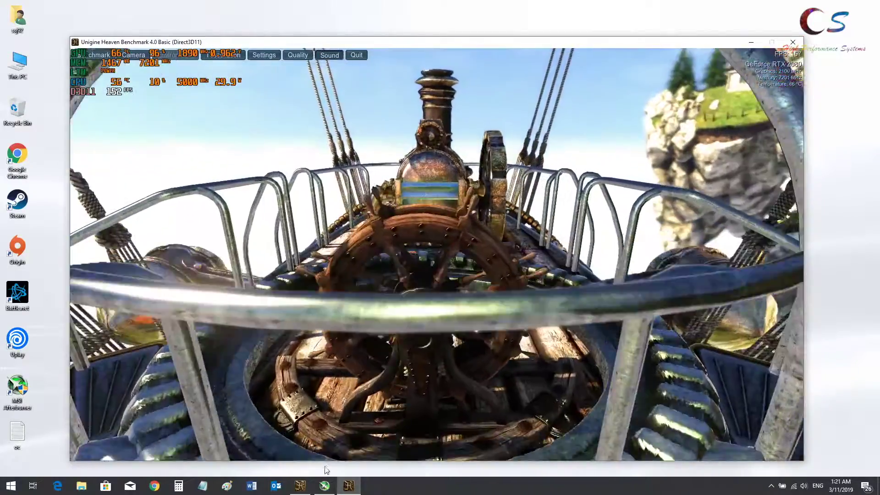
Step: Apply +115 MHz core and +300 MHz memory offsets, then return to the running benchmark
{"action": "left_click", "coordinate": [325, 485]}
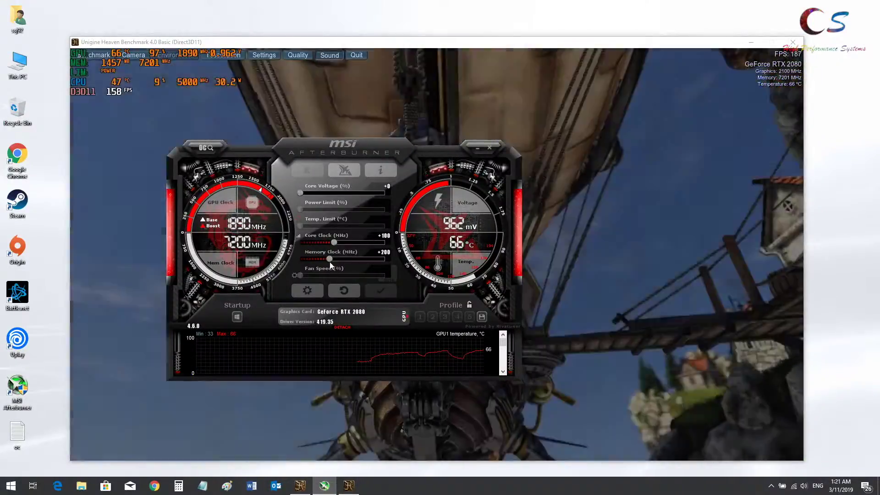
{"action": "left_click_drag", "start_coordinate": [329, 259], "coordinate": [334, 259]}
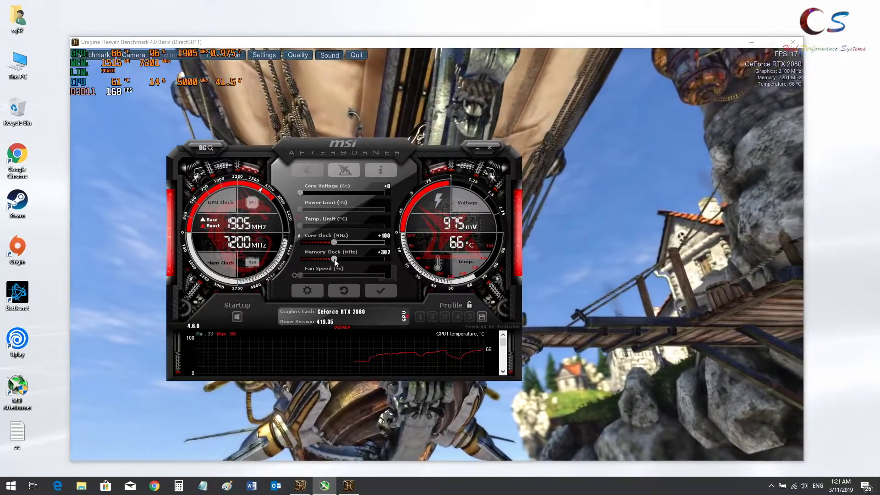
{"action": "left_click_drag", "start_coordinate": [335, 259], "coordinate": [336, 241]}
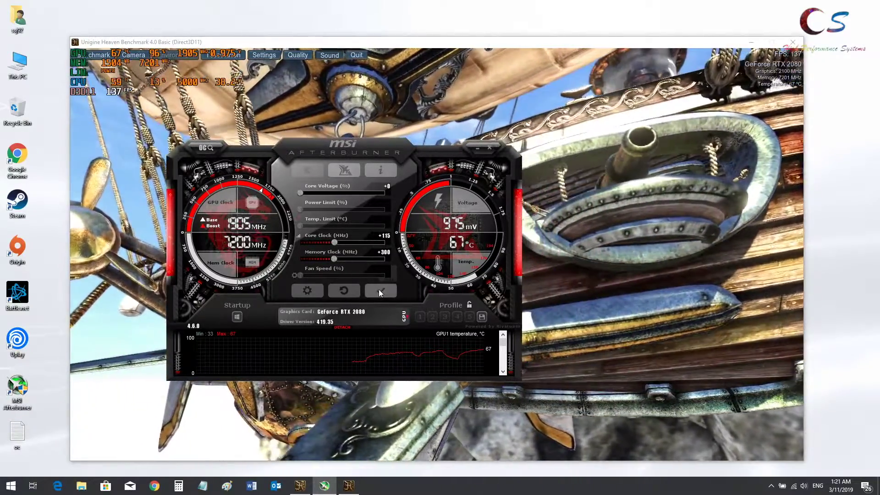
{"action": "left_click", "coordinate": [378, 289]}
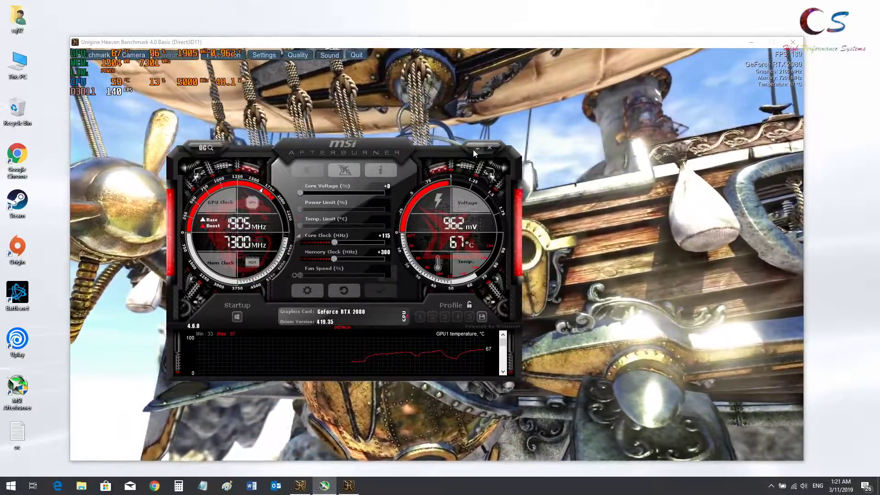
{"action": "left_click", "coordinate": [475, 148]}
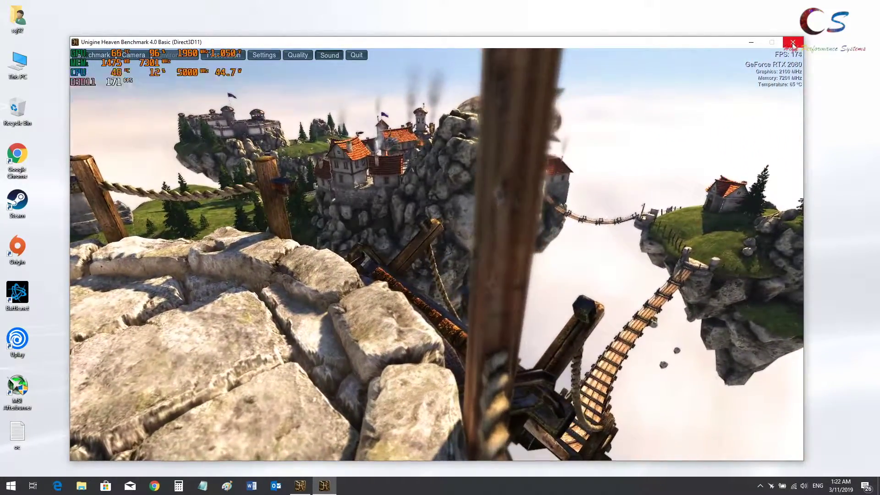
Step: Quit Heaven and its credits screen, then reset Afterburner's core and memory offsets to default
{"action": "left_click", "coordinate": [793, 43]}
{"action": "left_click", "coordinate": [793, 42]}
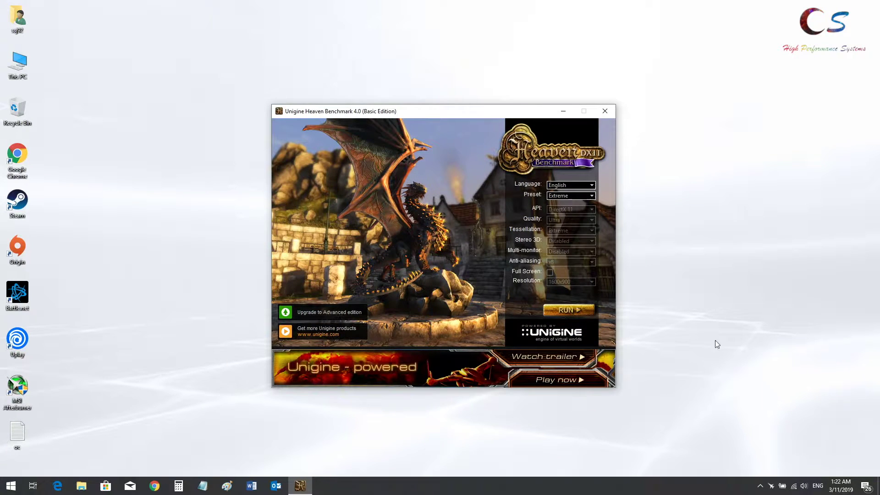
{"action": "left_click", "coordinate": [772, 486]}
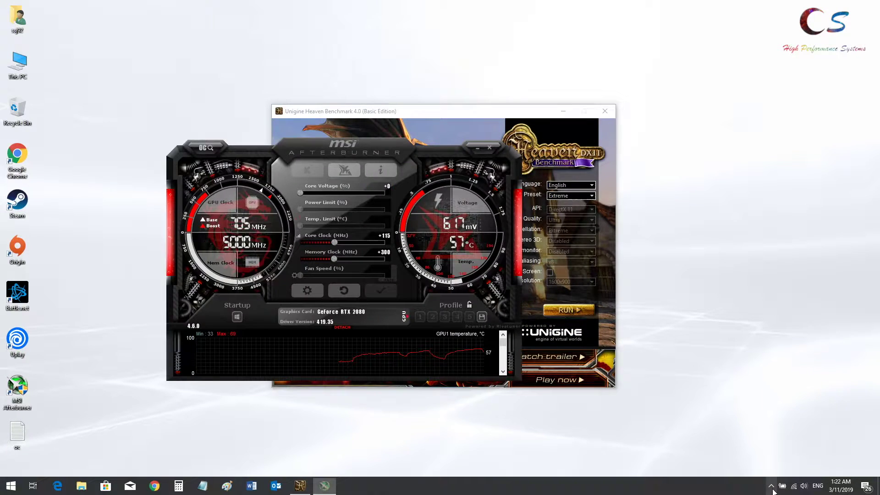
{"action": "left_click", "coordinate": [340, 290]}
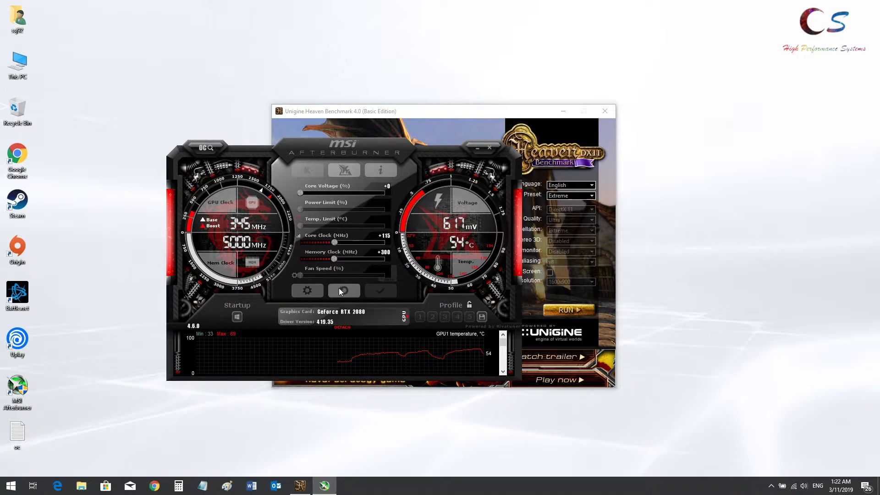